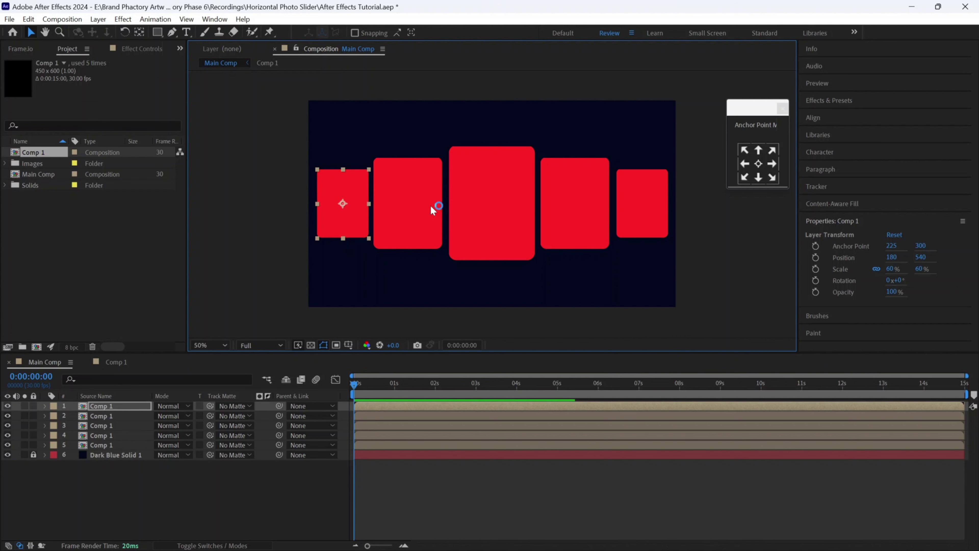
- Select the red card layers in Main Comp's viewer
drag(280, 146, 649, 250)
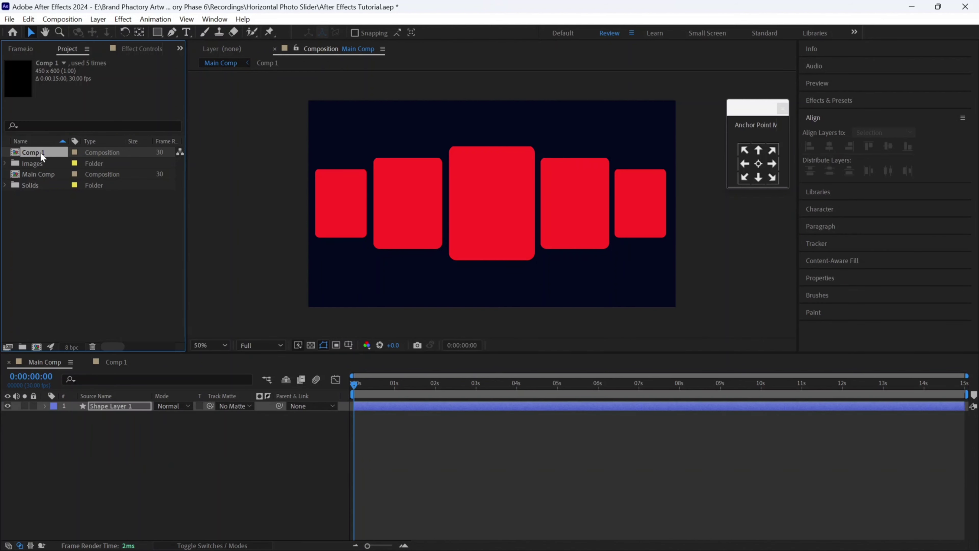
- Open Comp 1 and add the 2449.jpg photo from the Images folder to it
double_click(33, 152)
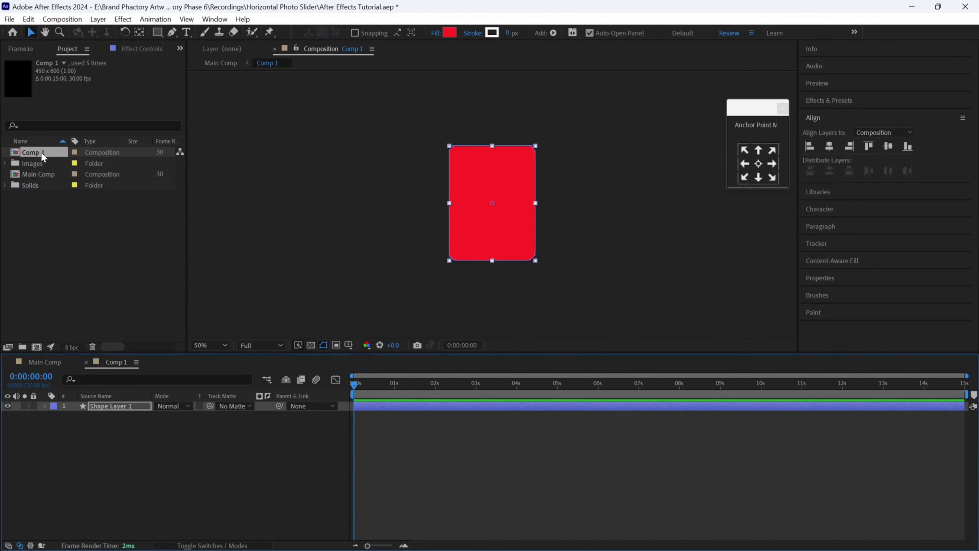
double_click(42, 163)
click(48, 175)
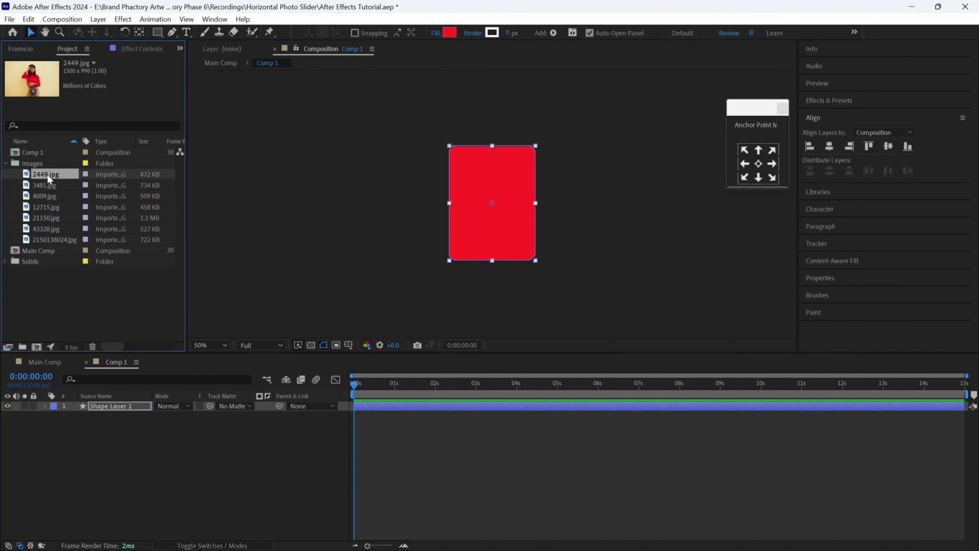
drag(46, 178, 510, 219)
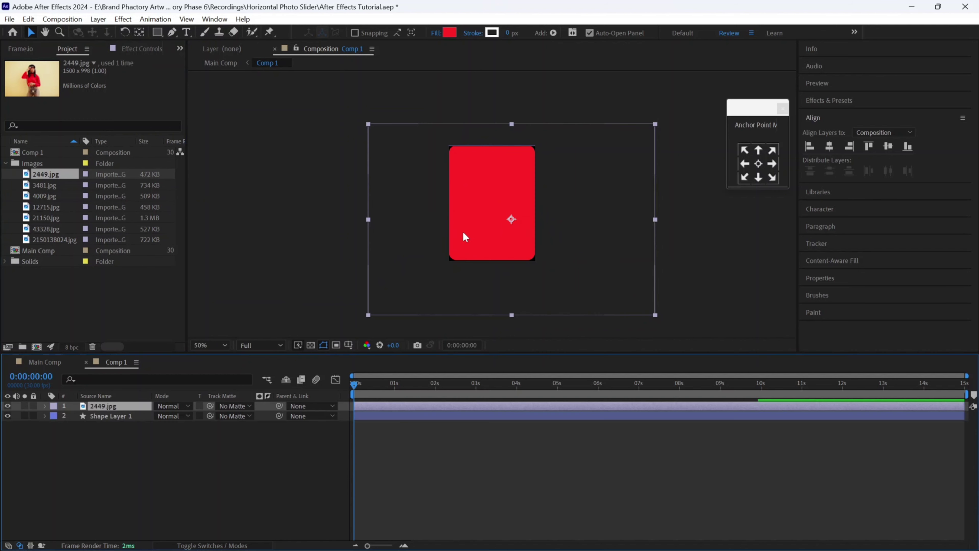
- Scale the photo to 60% and centre it horizontally and vertically in the comp
key(s)
drag(194, 419, 176, 420)
click(829, 146)
click(887, 146)
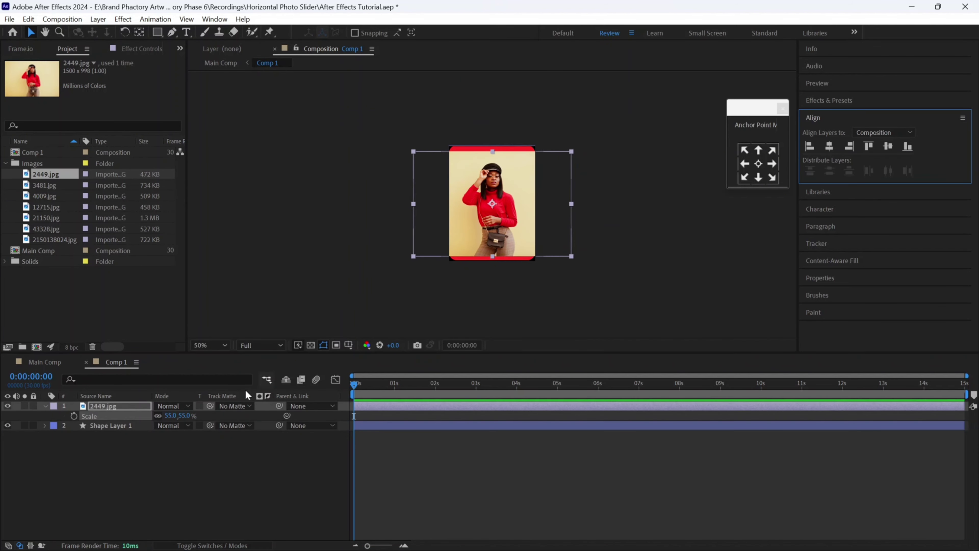
click(170, 415)
text(60)
key(Return)
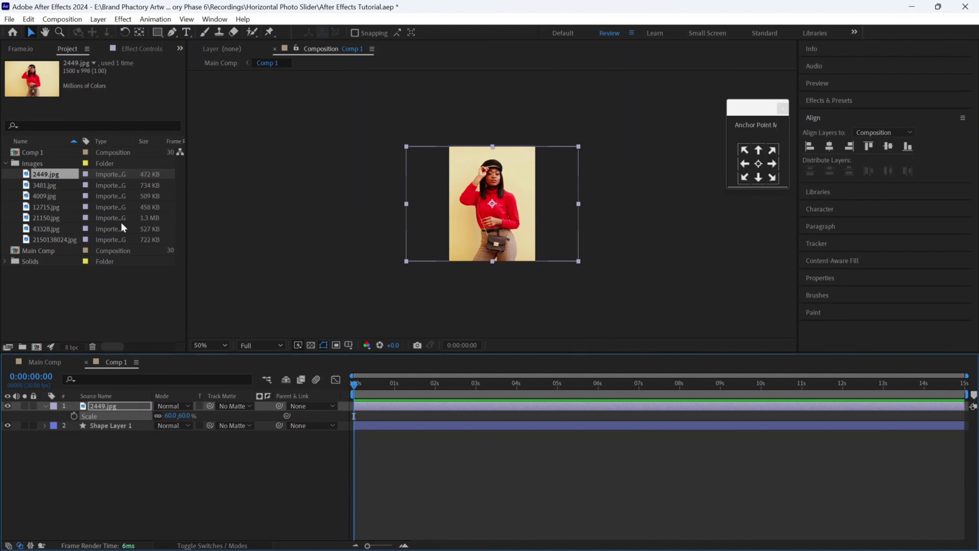
- Clip the photo to the rounded card with Shape Layer 1 as track matte, viewing at 100%
click(47, 406)
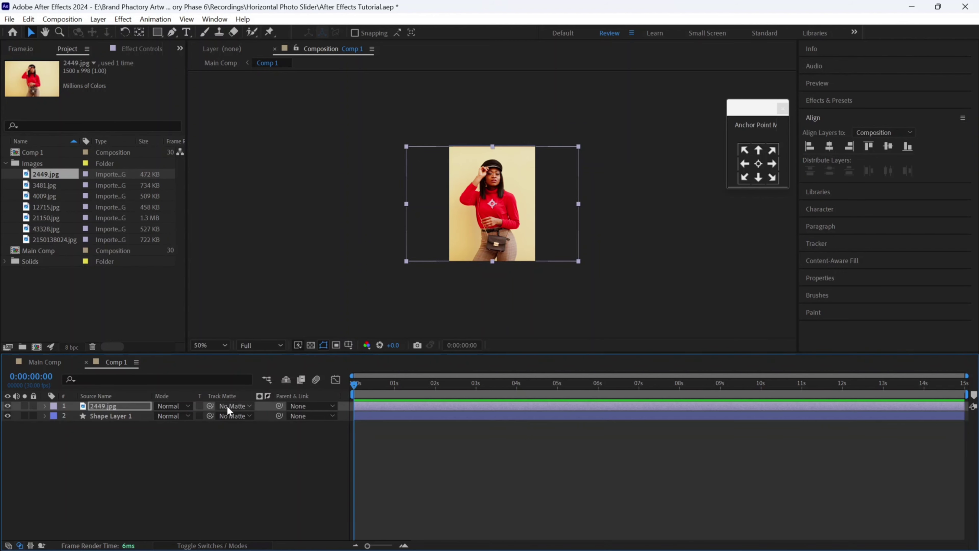
click(231, 405)
click(241, 447)
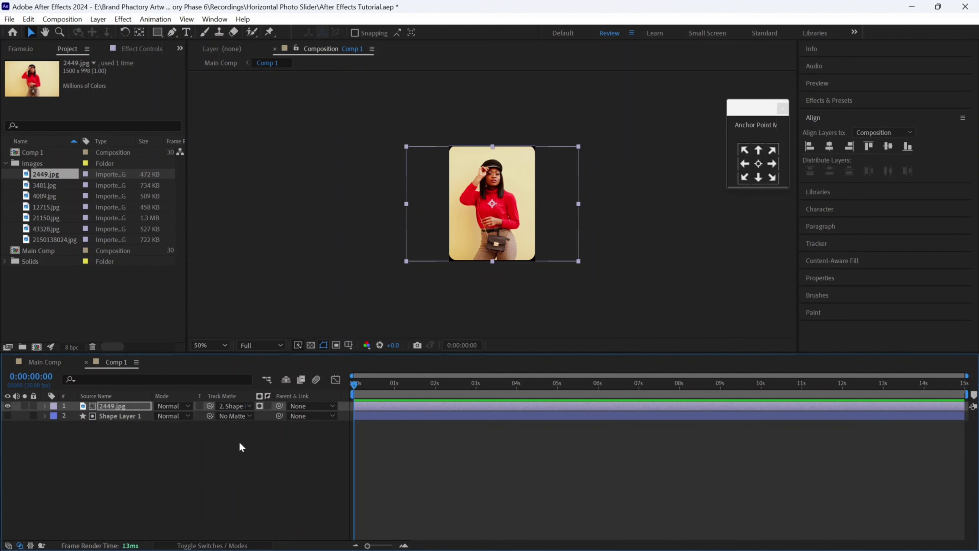
click(616, 194)
key(/)
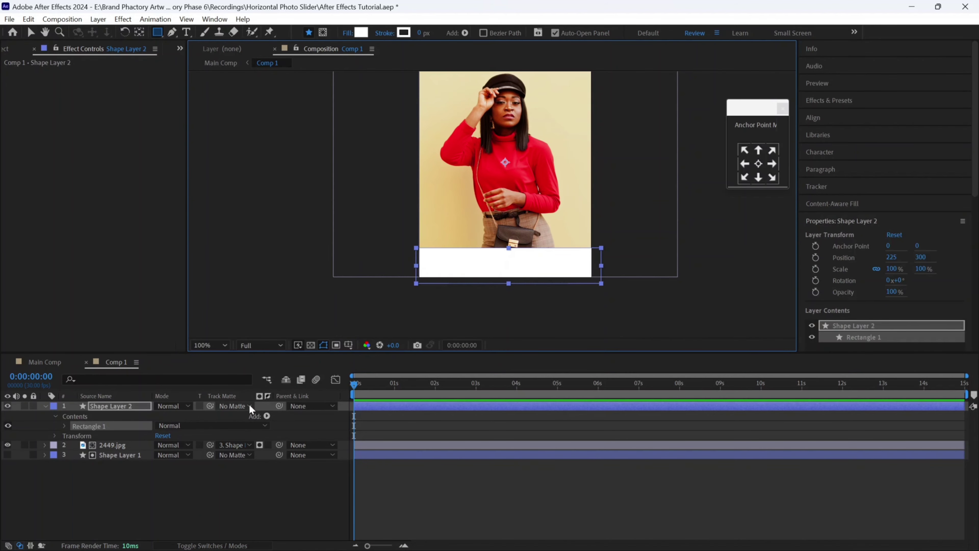
- Clip the white bar to the rounded card, raise it about 16 px, and set 90% opacity
click(248, 405)
click(266, 464)
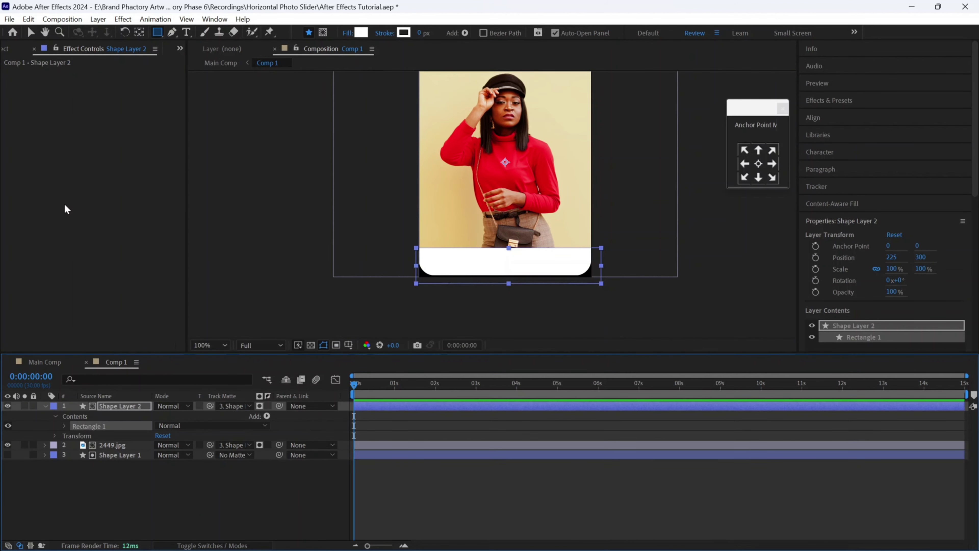
click(31, 33)
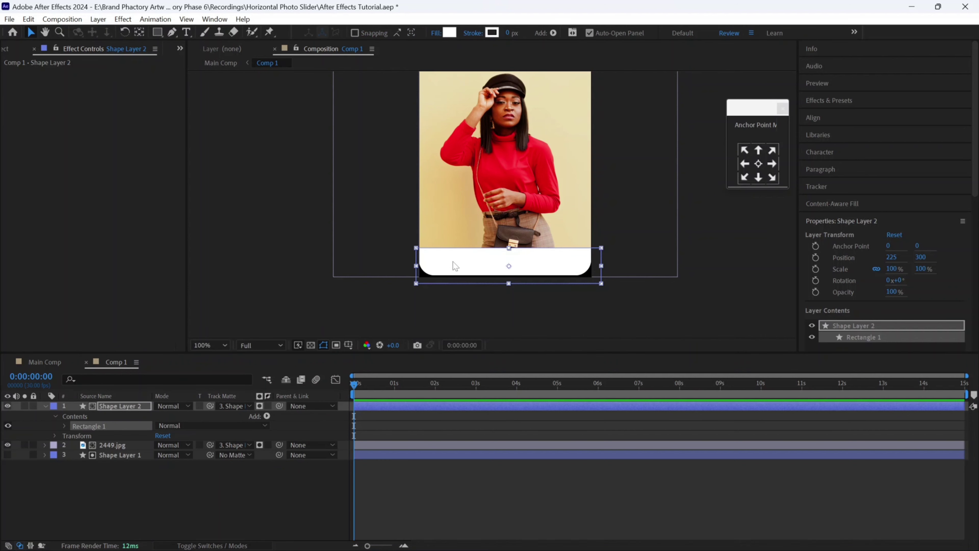
drag(452, 262, 448, 254)
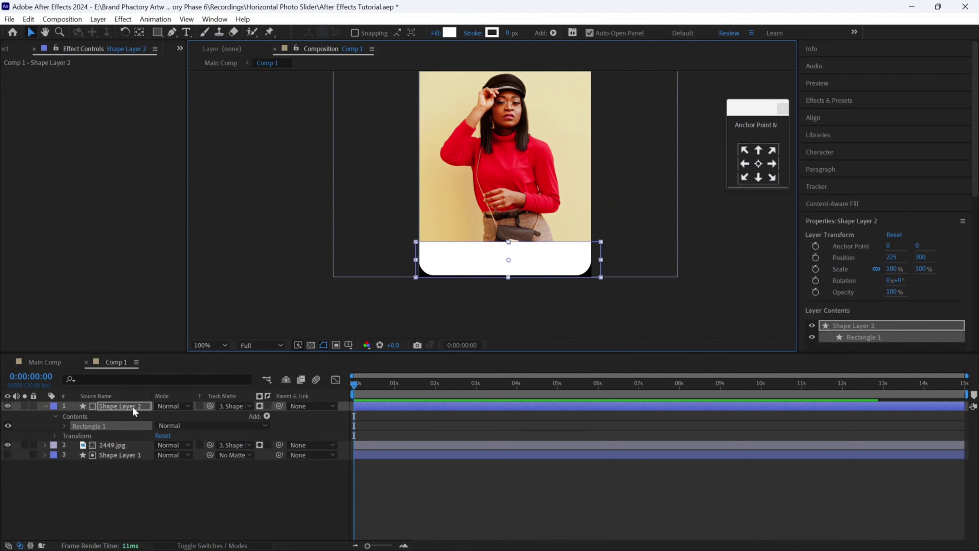
click(136, 408)
key(t)
click(165, 416)
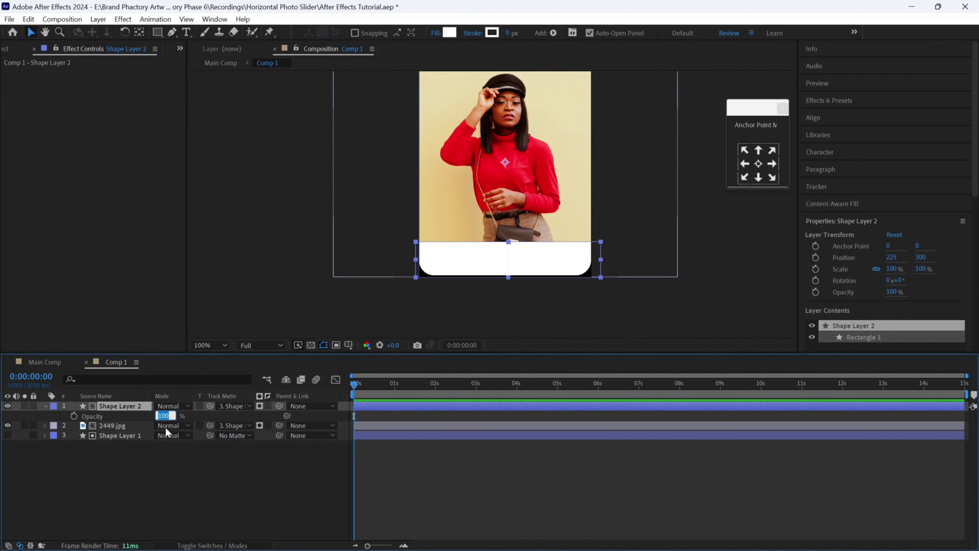
text(90)
click(148, 445)
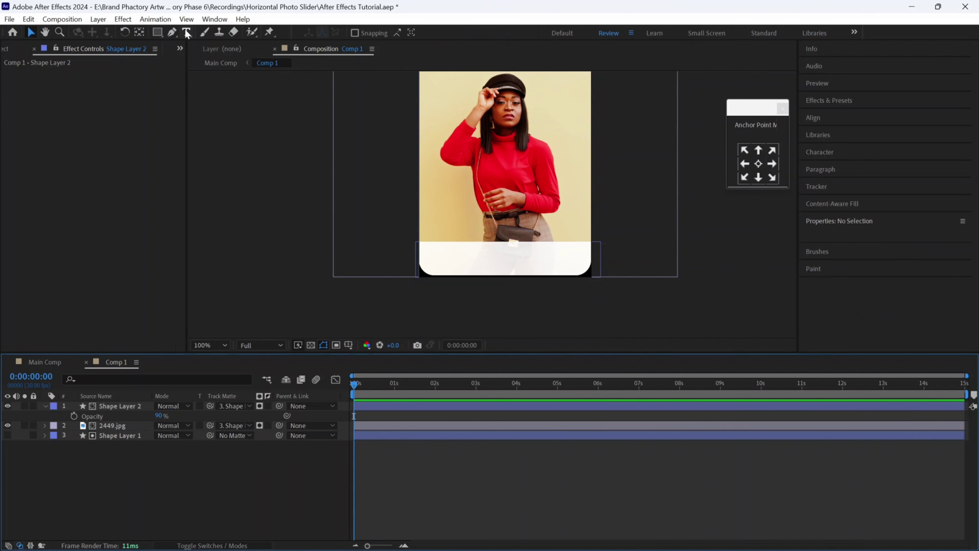
- Add the person's name as a text layer on the white bar, 36 px Regular
key(ctrl+t)
click(460, 252)
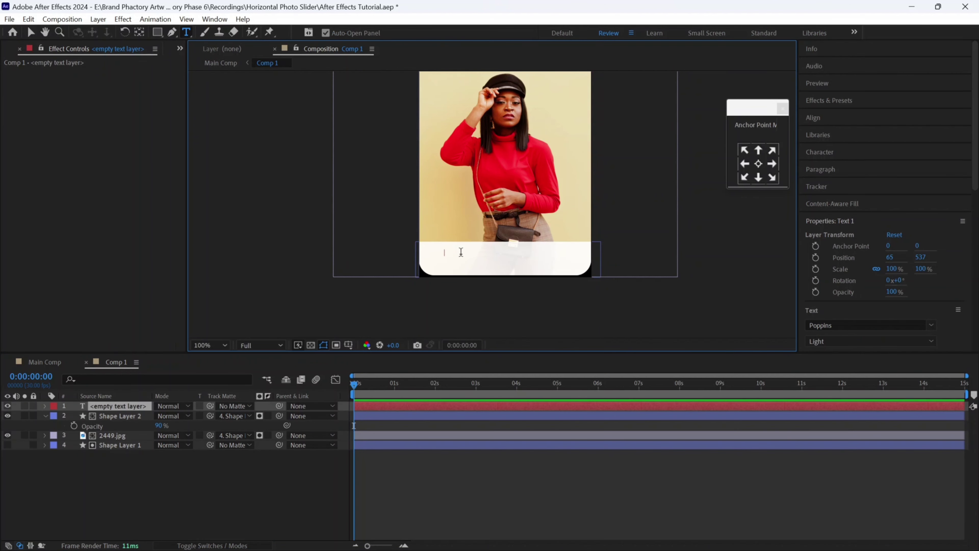
key(ctrl+a)
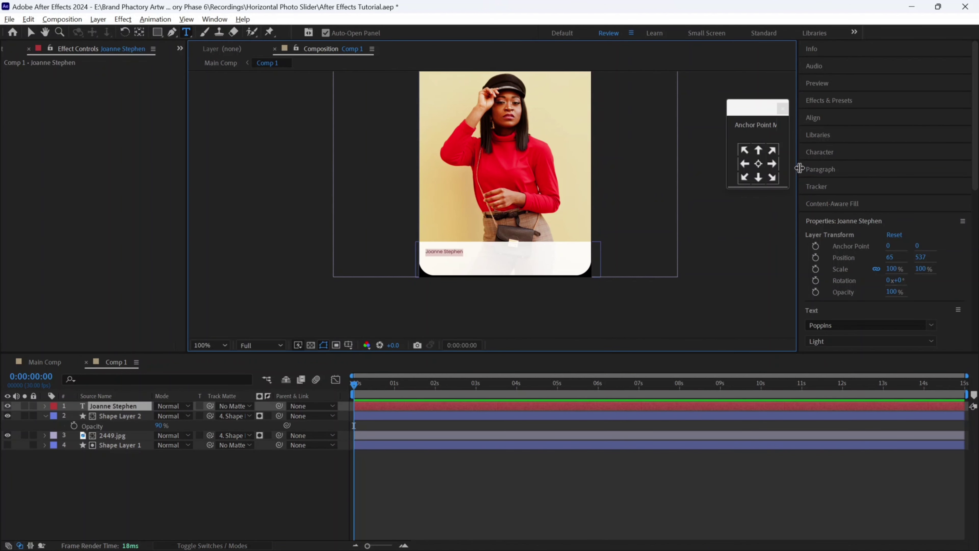
click(830, 154)
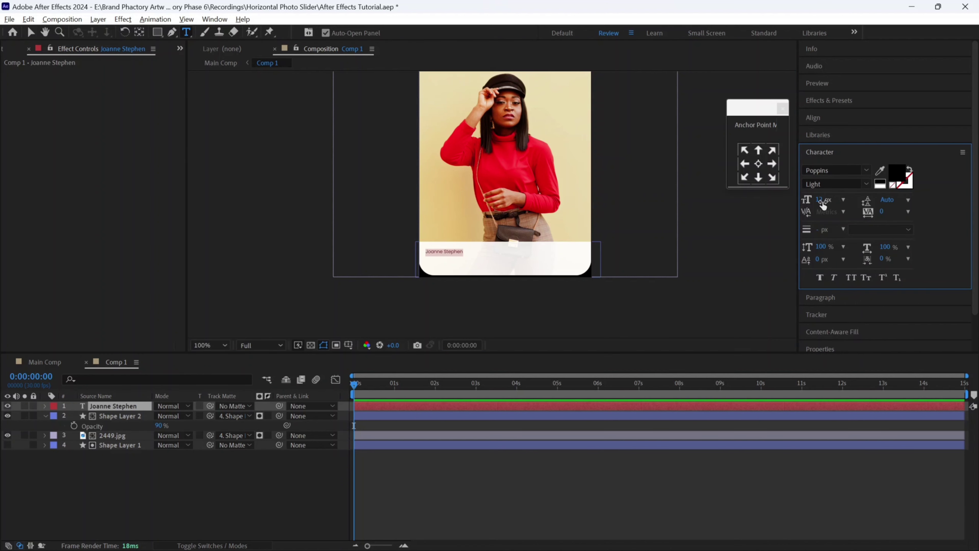
drag(823, 204, 835, 200)
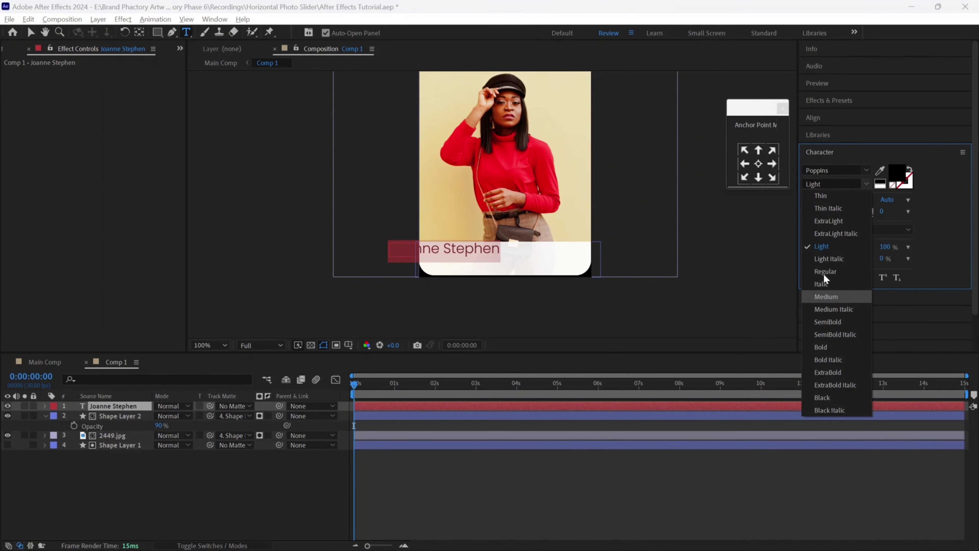
click(822, 271)
click(31, 33)
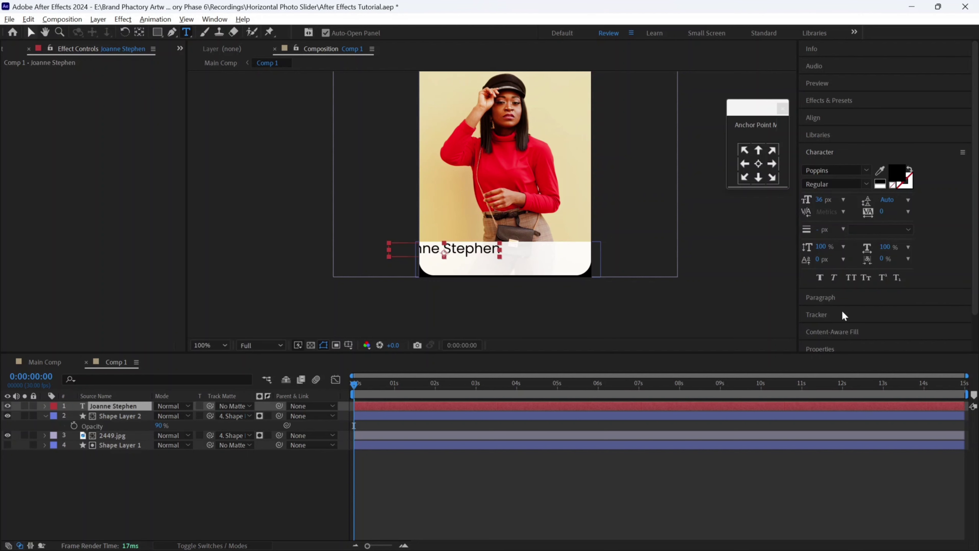
- Centre the name horizontally, nudge it about 10 px lower, and change its style to Medium
click(844, 300)
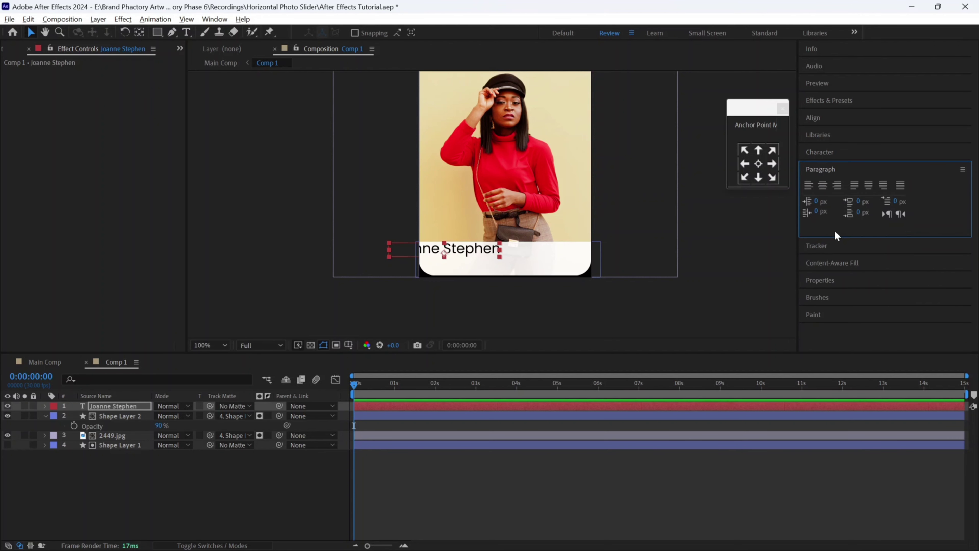
click(831, 115)
click(828, 146)
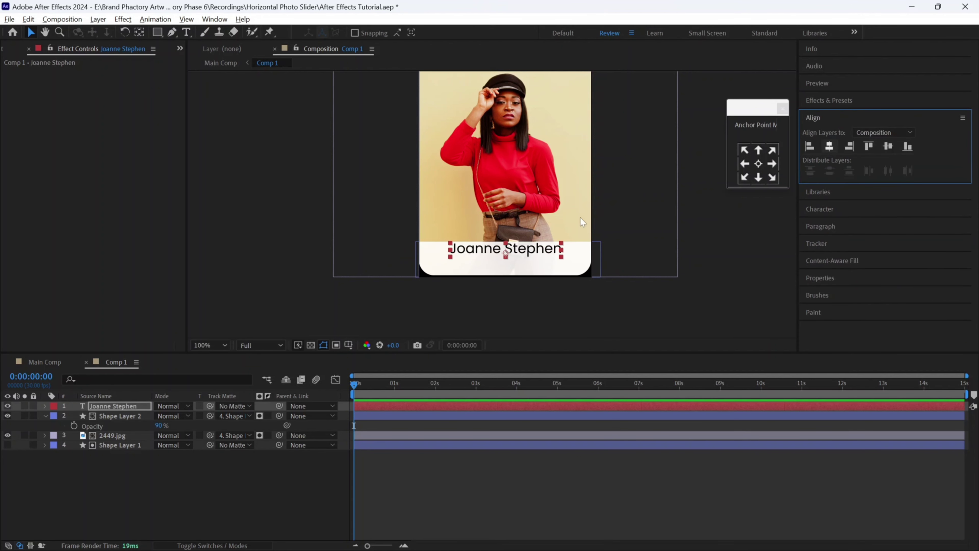
click(519, 259)
drag(519, 258, 519, 262)
click(855, 209)
click(834, 184)
click(826, 300)
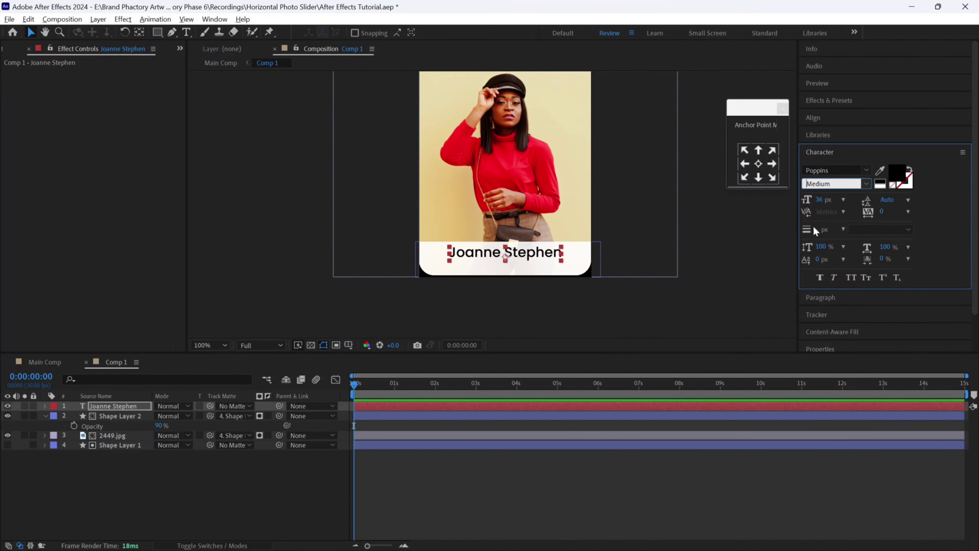
click(825, 199)
- Add a 'Creative Director' line under the name in 15 px Light all capitals
key(ctrl+t)
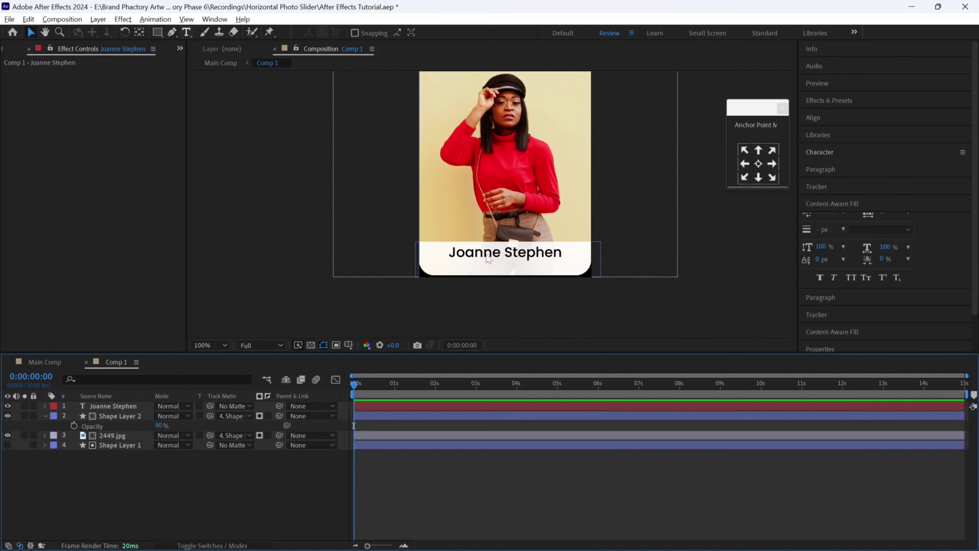
click(483, 271)
text(Creative Director)
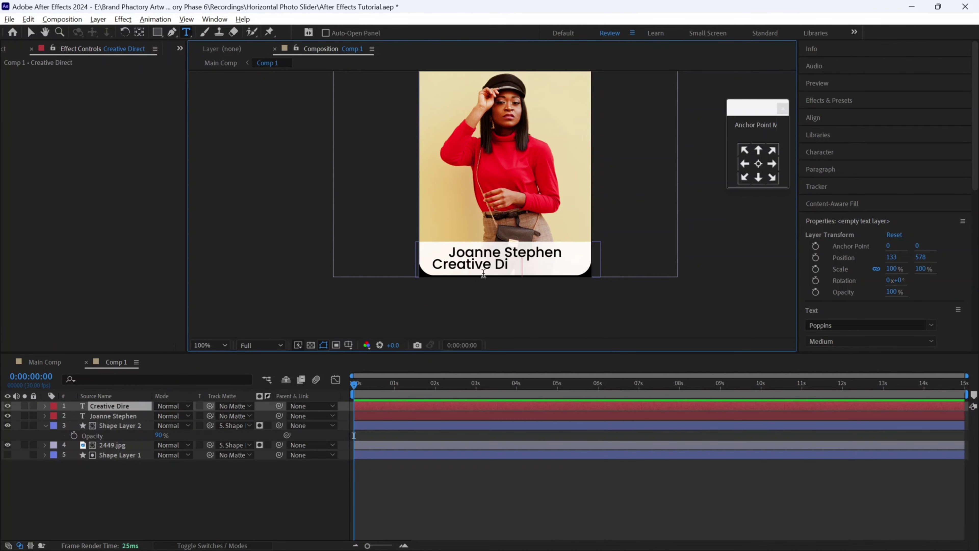
key(ctrl+a)
click(819, 152)
click(823, 199)
text(15)
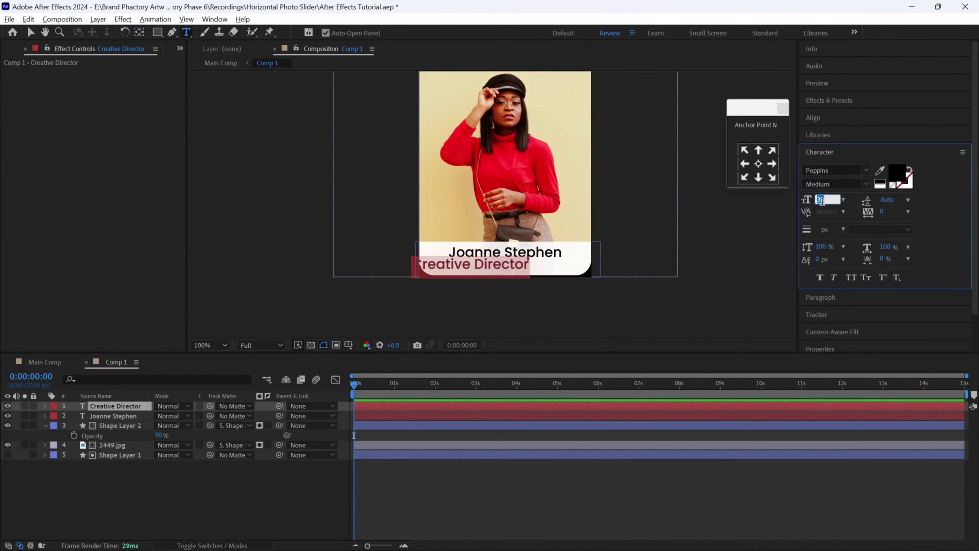
key(Return)
click(866, 184)
click(828, 247)
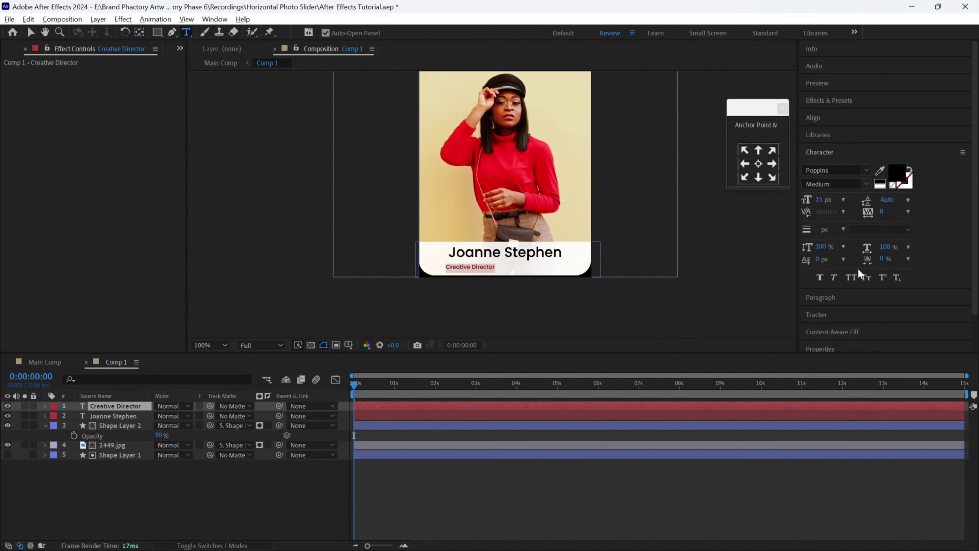
click(851, 277)
key(Escape)
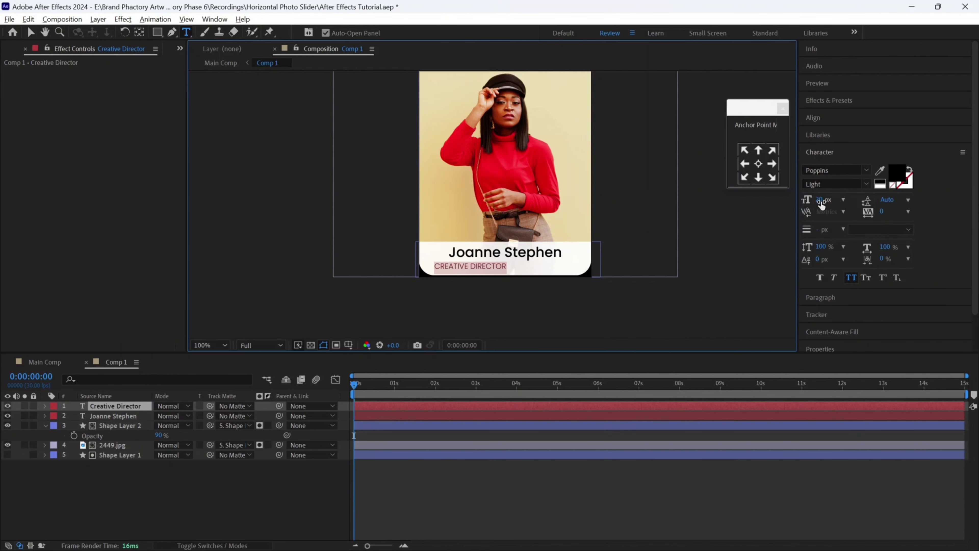
- Centre the job title horizontally in the comp and zoom the viewer to 50%
key(v)
click(812, 117)
click(830, 147)
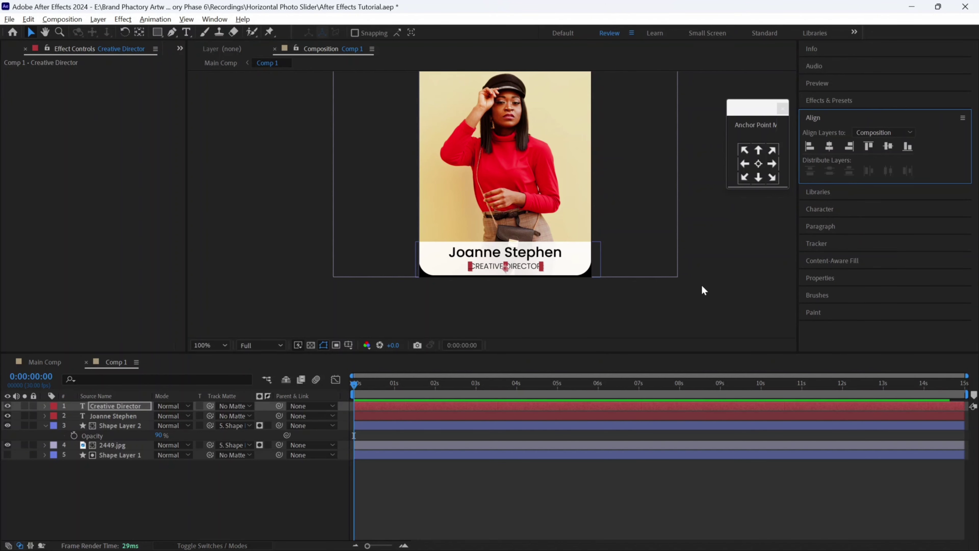
click(657, 270)
key(comma)
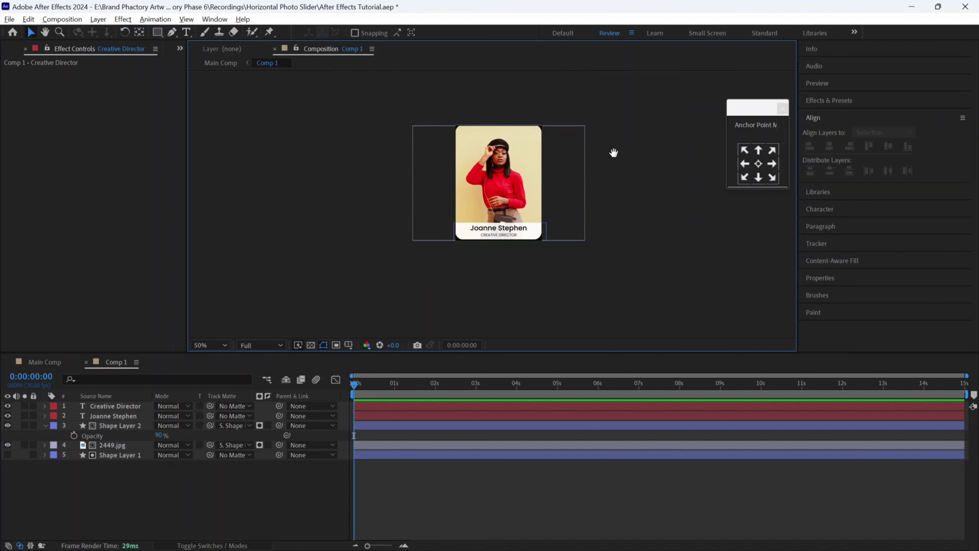
drag(613, 153, 614, 197)
- In Main Comp, apply Brightness & Contrast to the fourth card with Brightness -120, Contrast 0
click(43, 365)
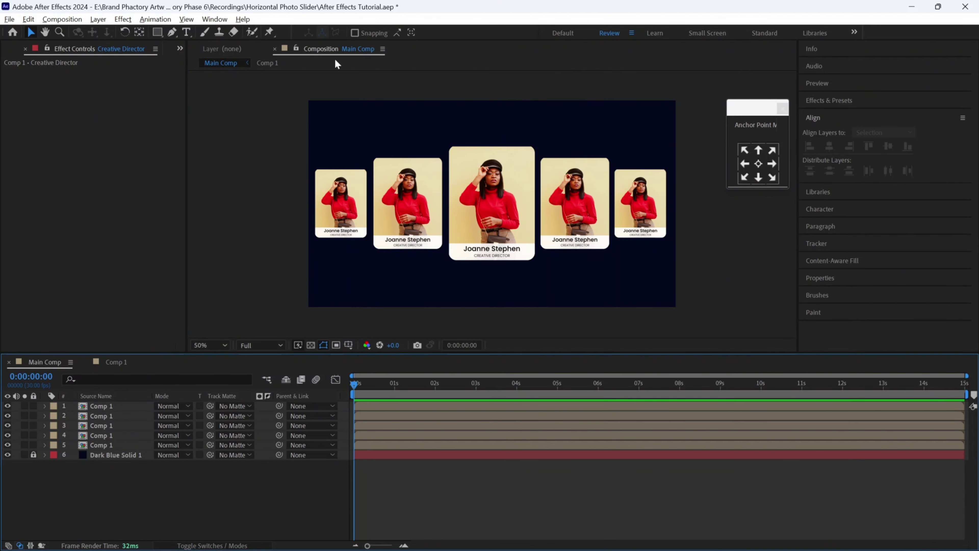
click(851, 102)
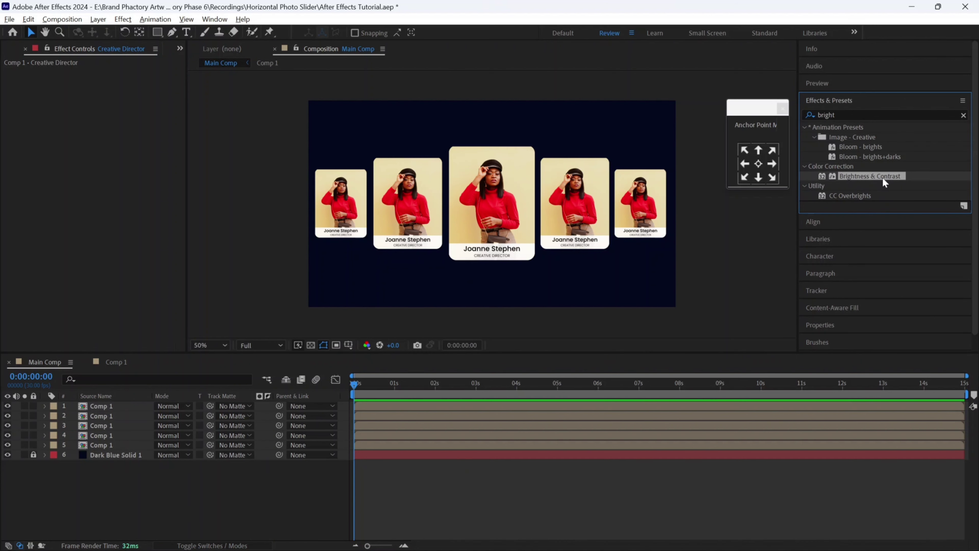
drag(886, 181, 552, 186)
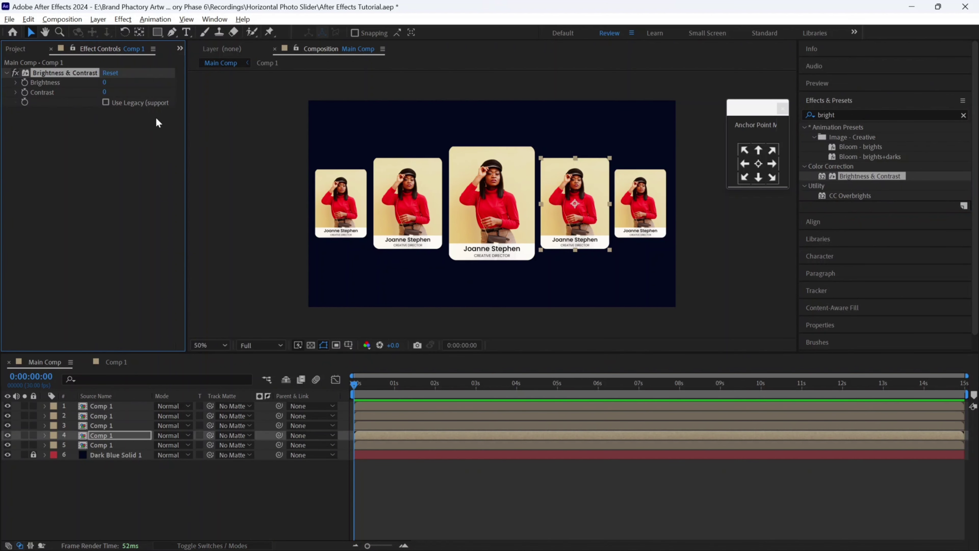
click(104, 83)
key(Return)
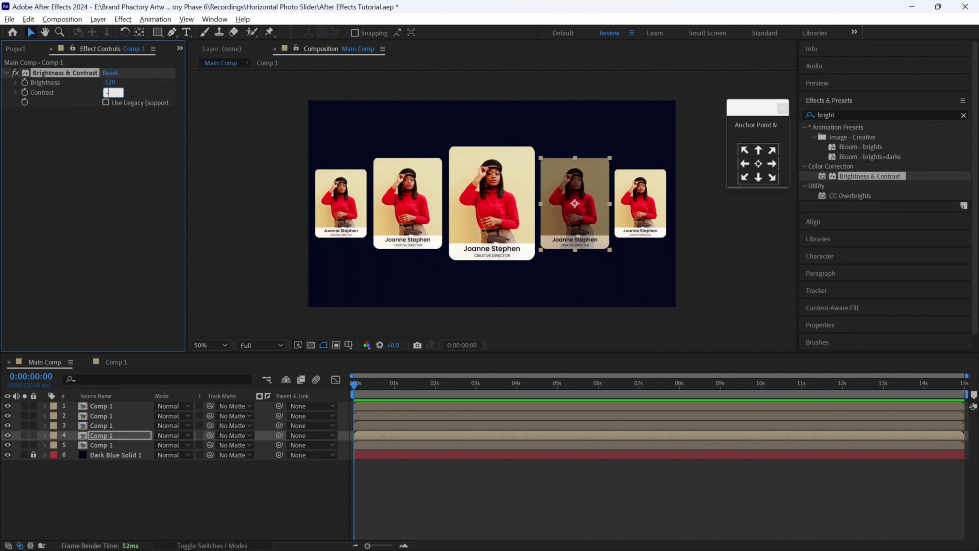
key(Return)
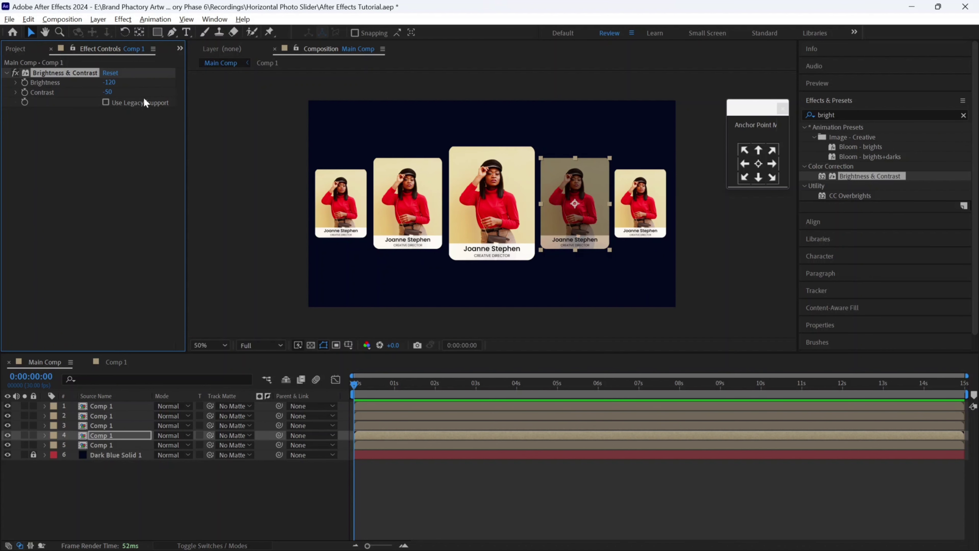
key(Return)
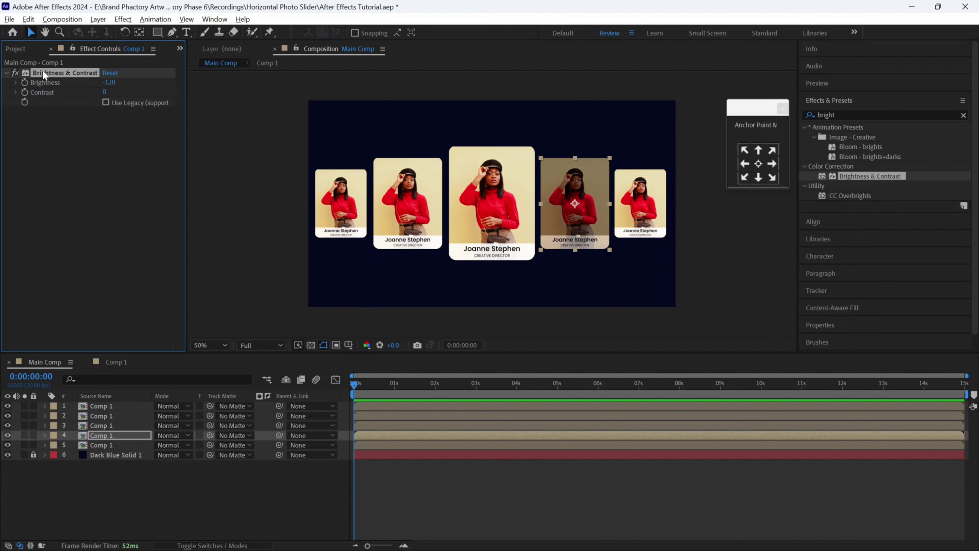
- Paste the brightness effect onto the fifth, second and first cards
click(106, 424)
key(ctrl+v)
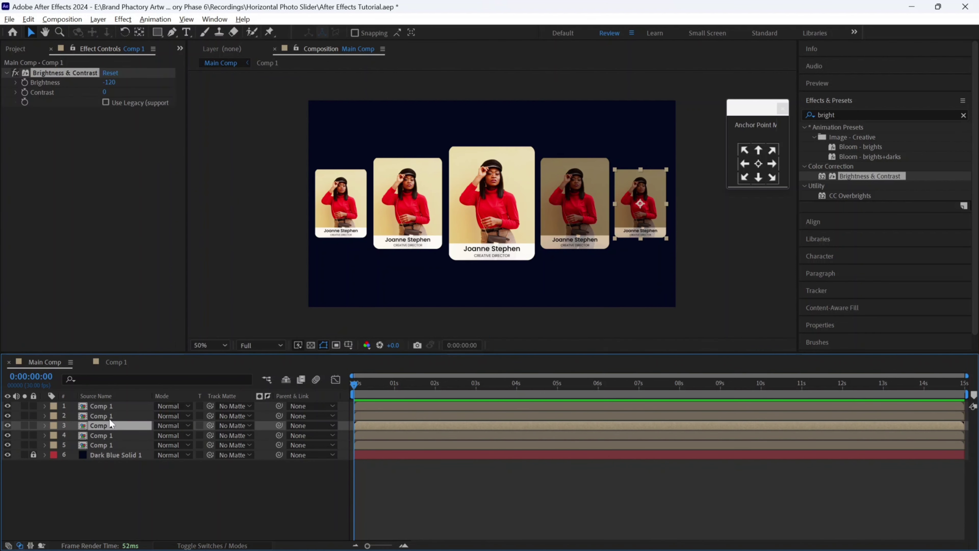
click(110, 416)
key(ctrl+v)
click(112, 407)
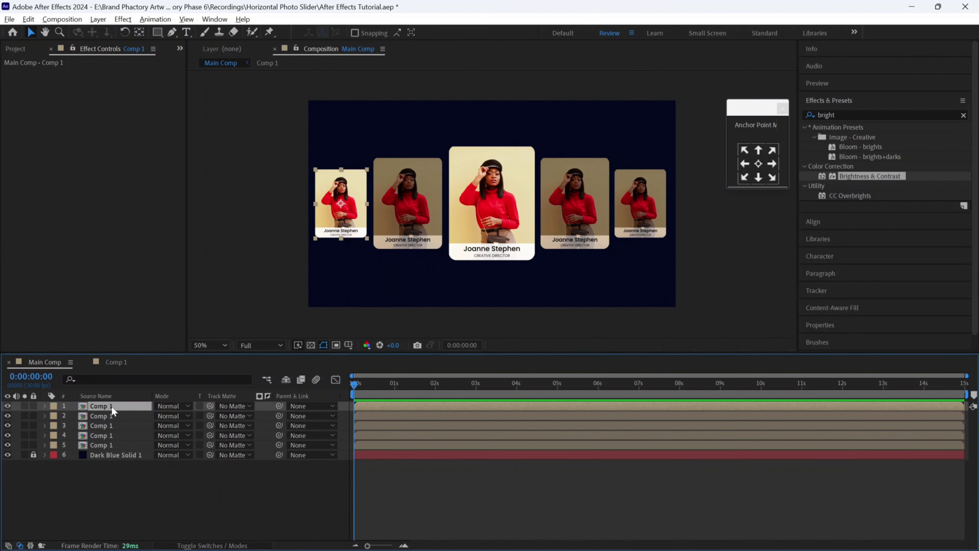
key(ctrl+v)
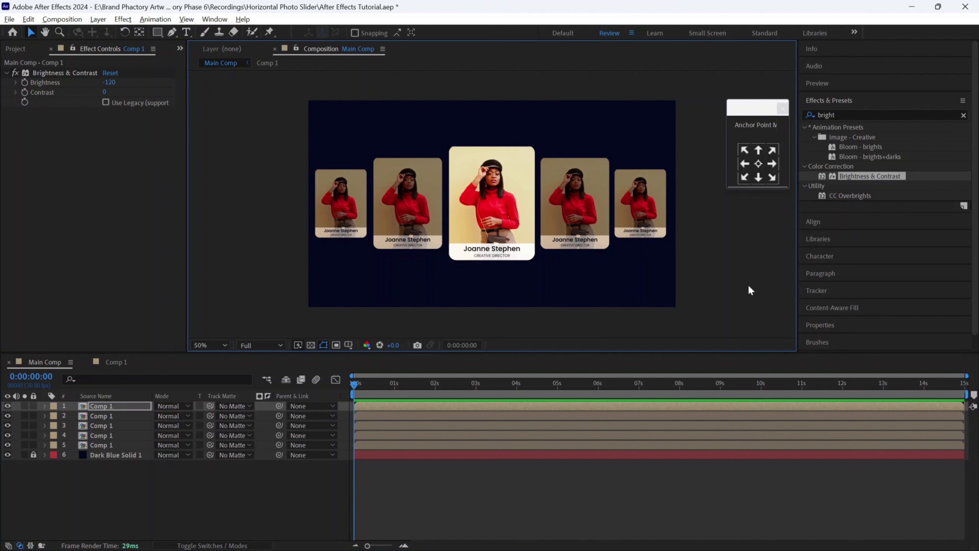
- Keyframe the rightmost card's Position, sliding from past the right edge at 0f to its slot at 10f
click(748, 286)
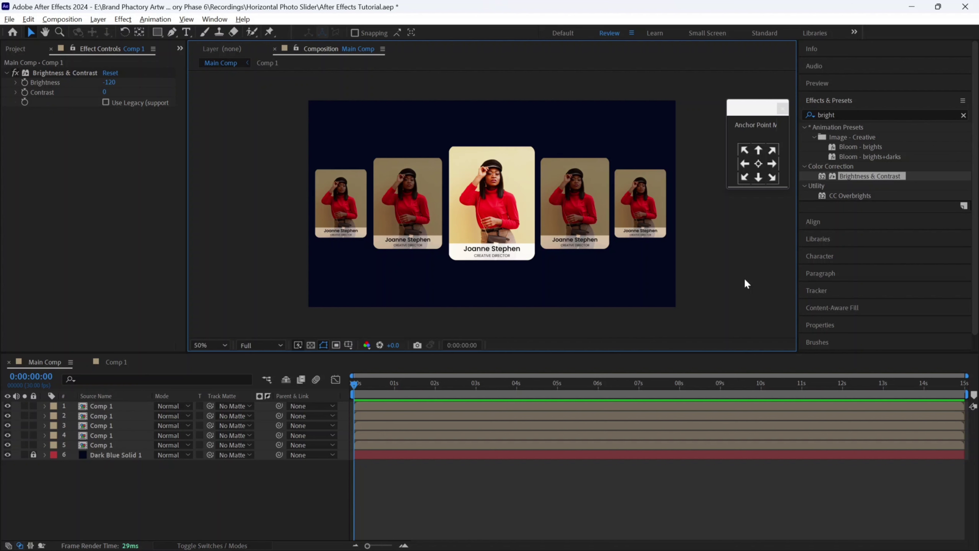
click(100, 445)
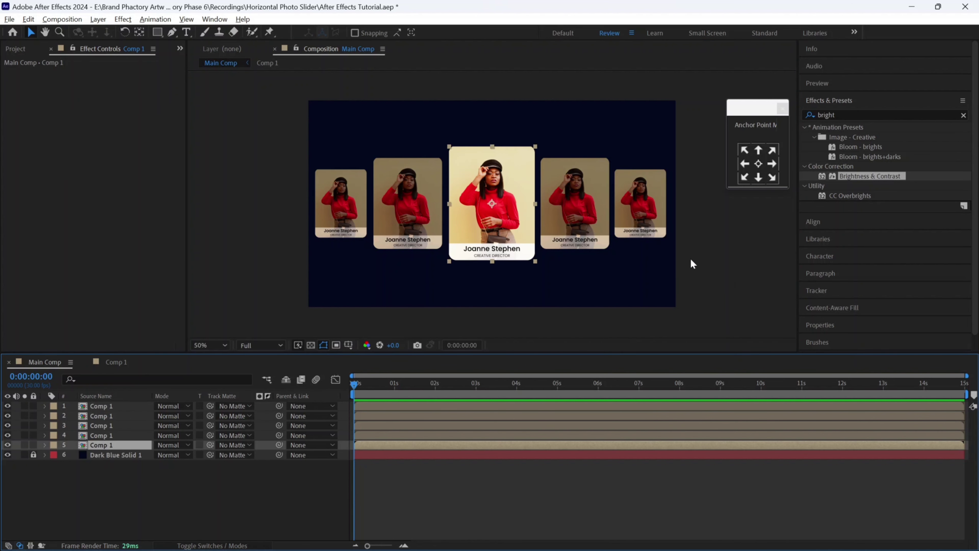
click(655, 215)
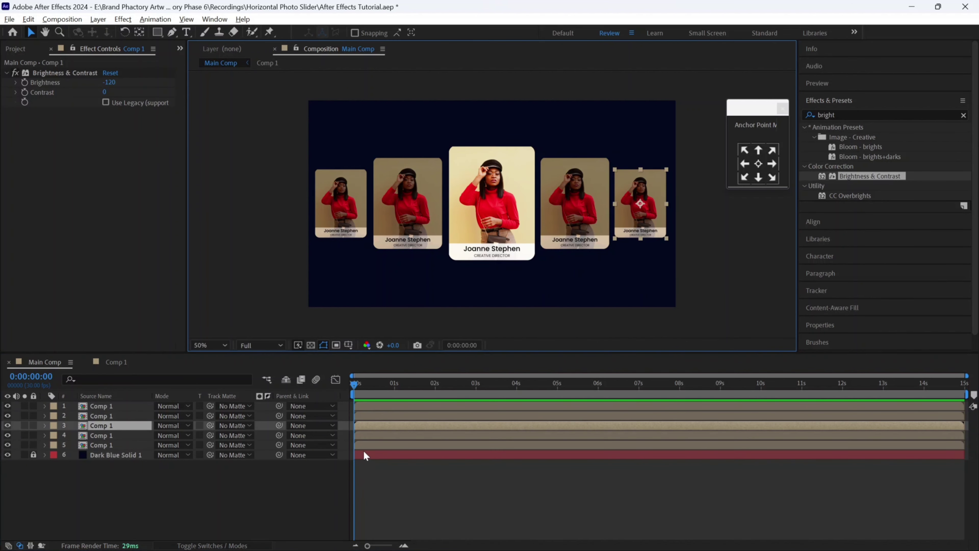
key(p)
click(404, 545)
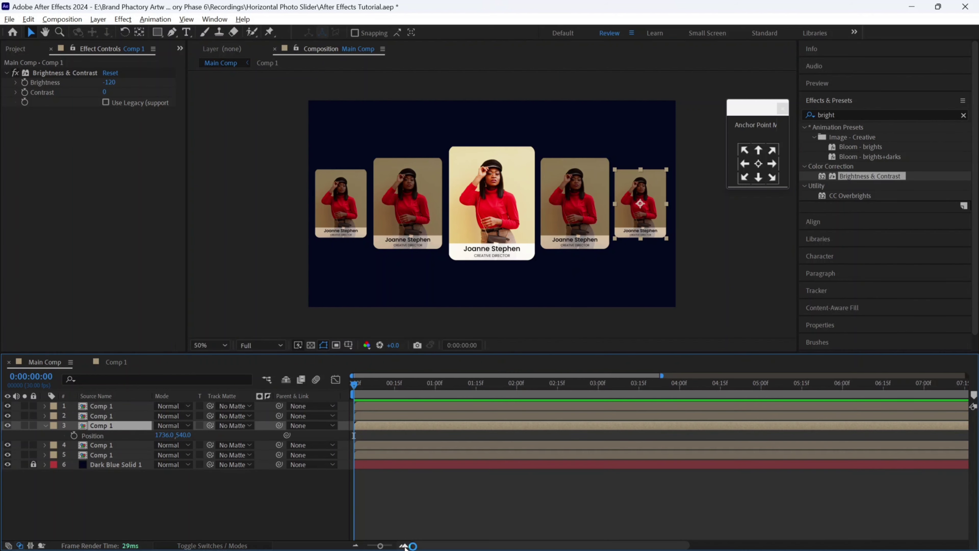
click(404, 544)
click(408, 383)
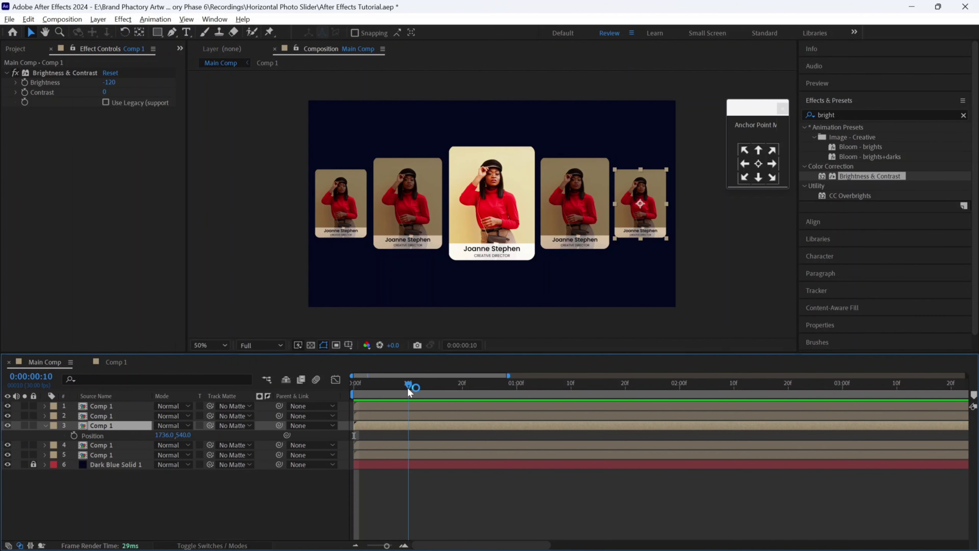
click(74, 435)
key(Home)
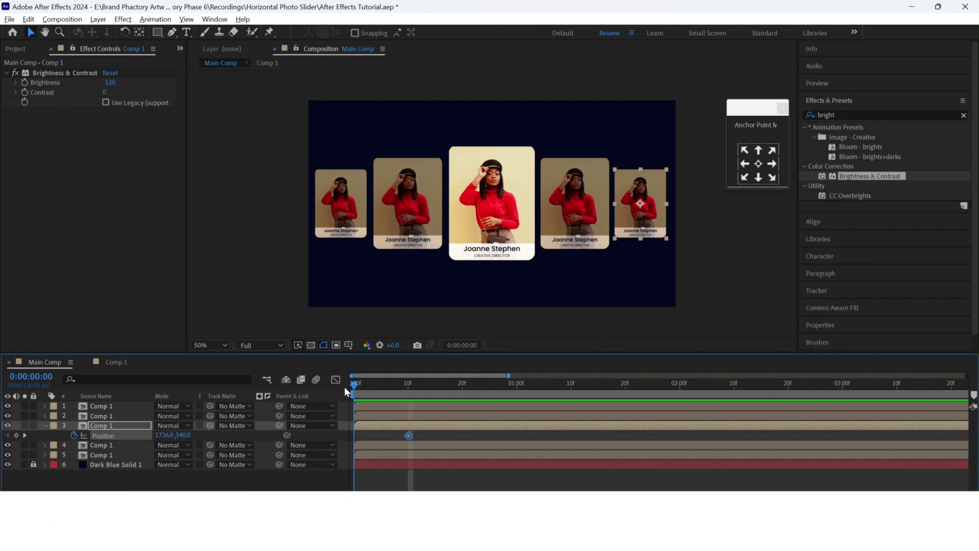
drag(639, 184, 703, 183)
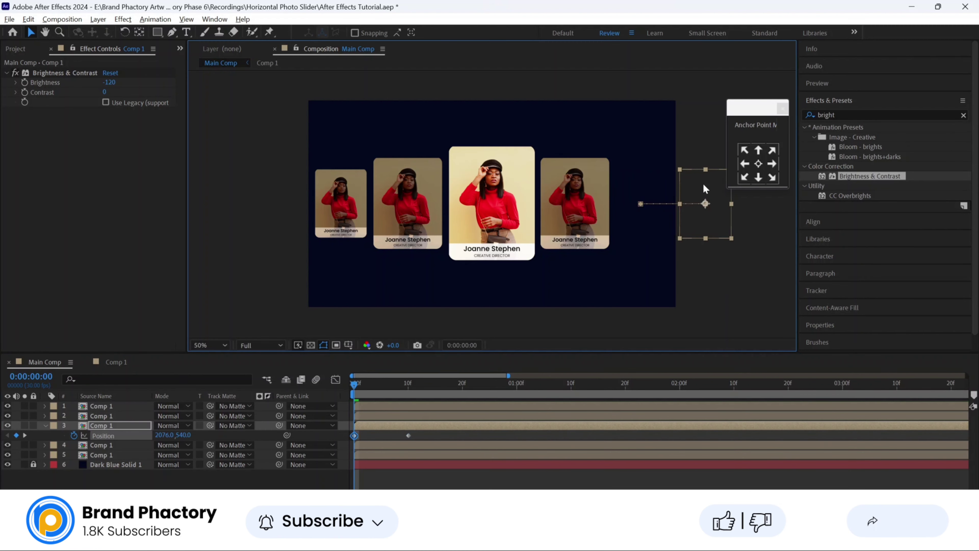
- Keyframe the card's Scale from 40% at 0f to 60% at 10f, plus a Brightness keyframe
click(409, 386)
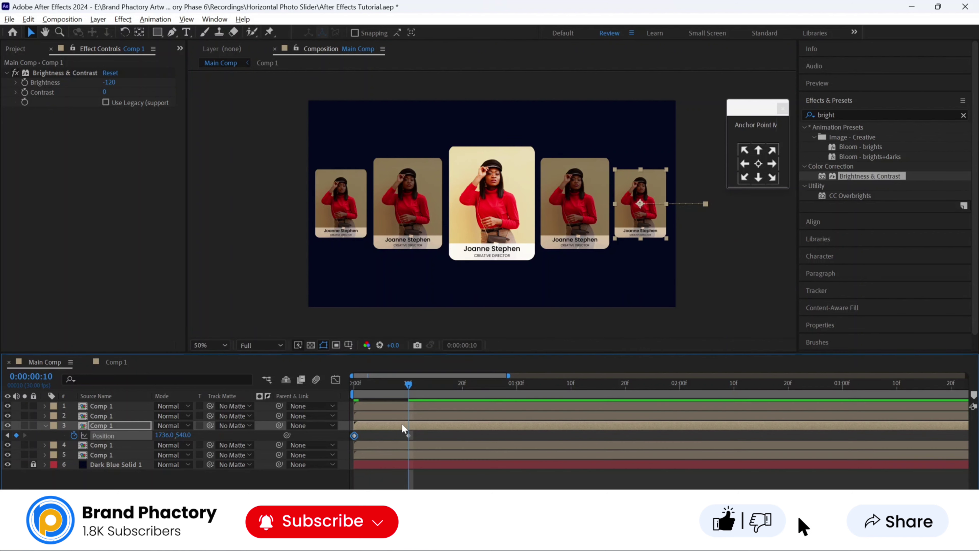
key(alt+shift+s)
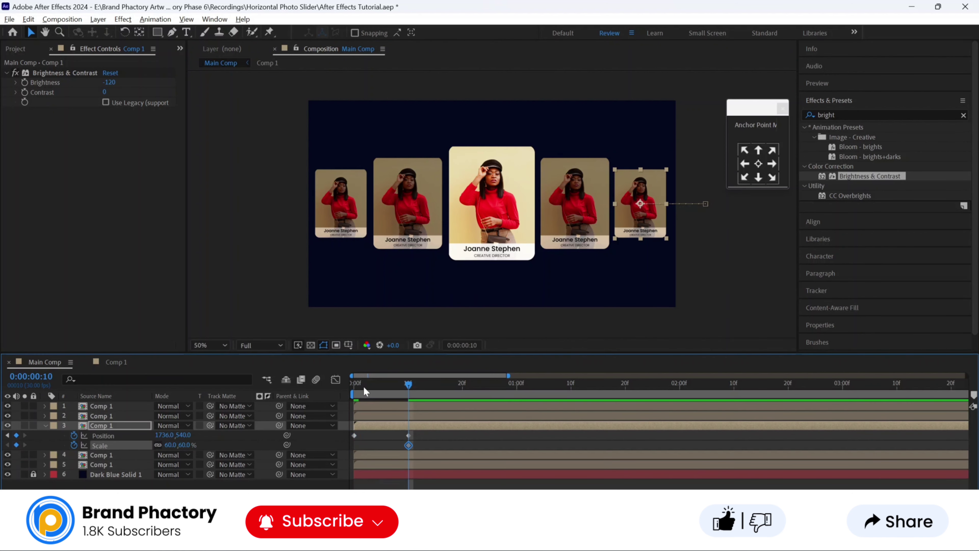
key(Home)
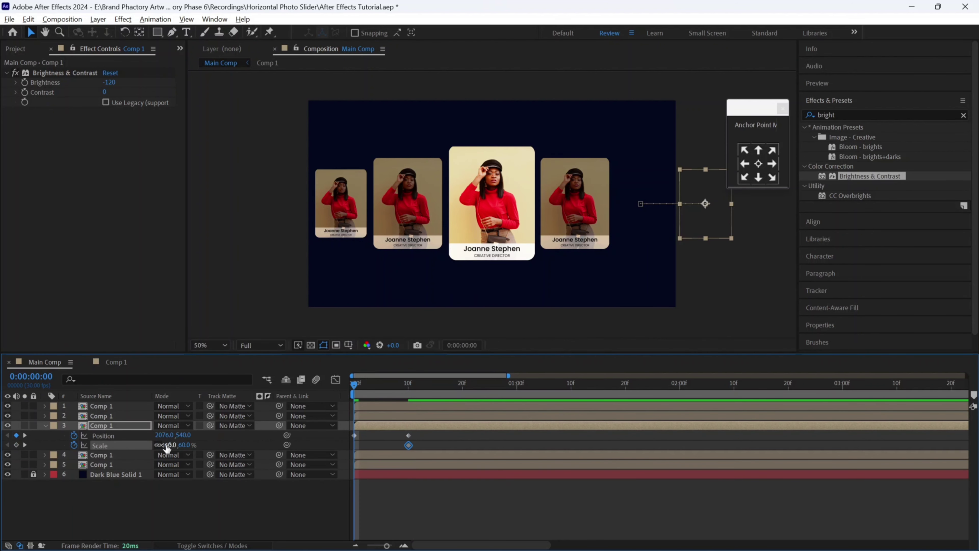
click(167, 445)
text(40)
key(Return)
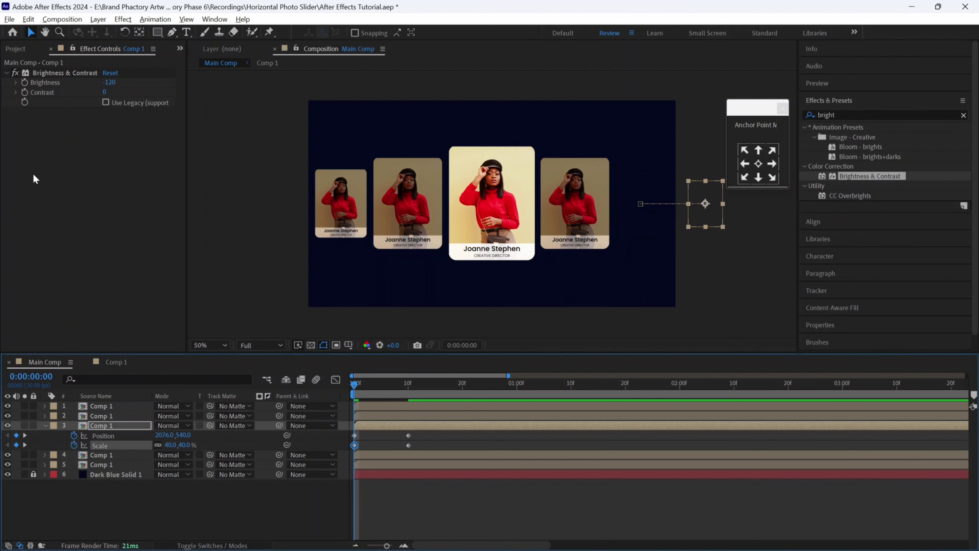
click(24, 82)
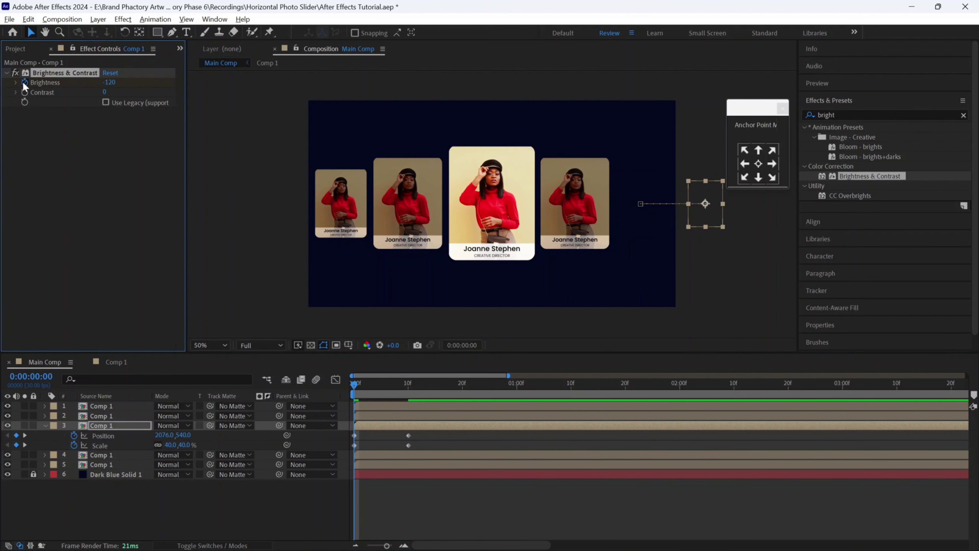
click(407, 387)
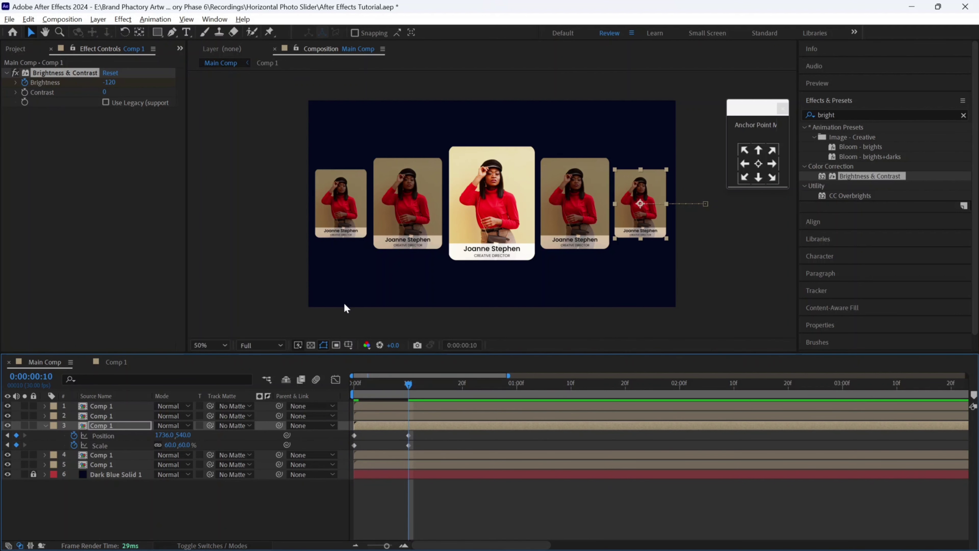
- Apply Easy Ease to all the card's keyframes and adjust them in the speed graph
key(u)
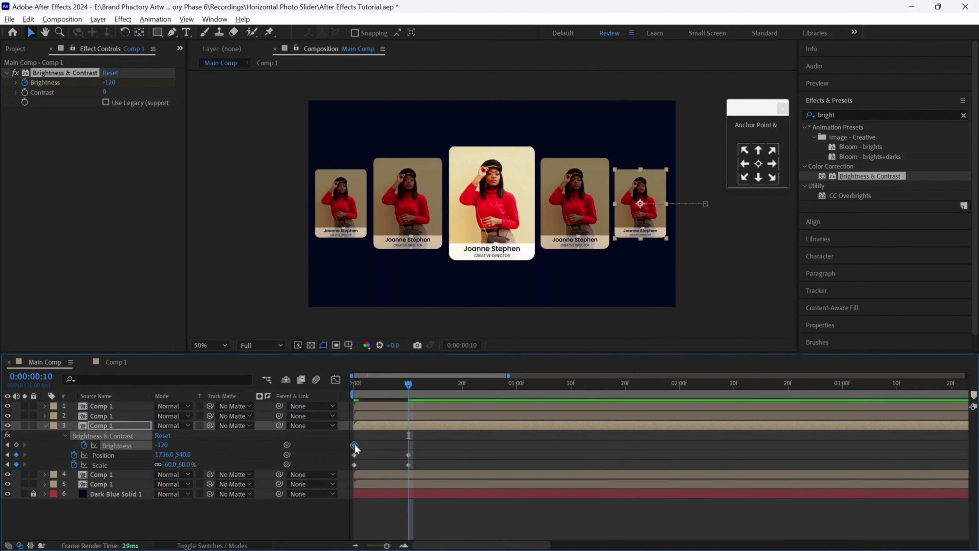
drag(420, 440, 348, 472)
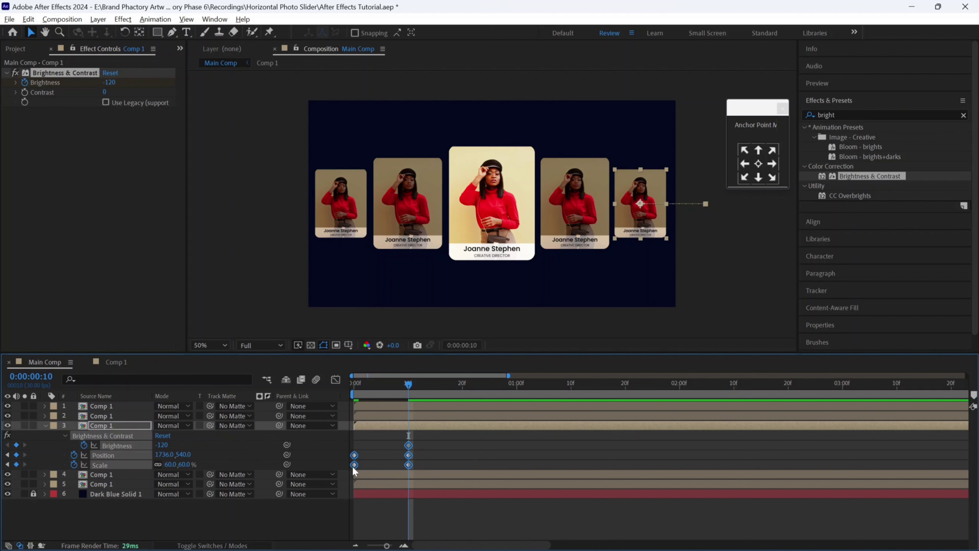
right_click(354, 465)
click(524, 379)
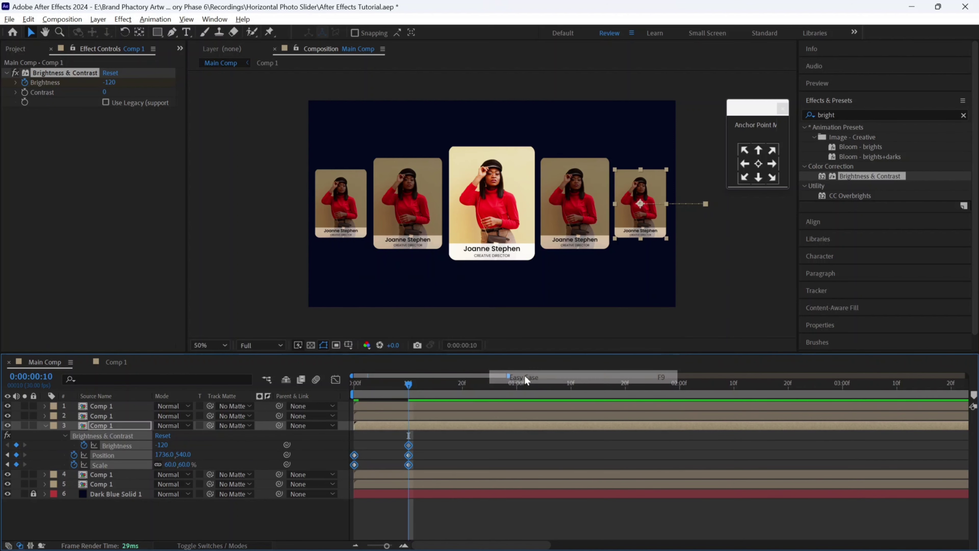
click(335, 379)
drag(433, 484, 375, 508)
key(shift+F3)
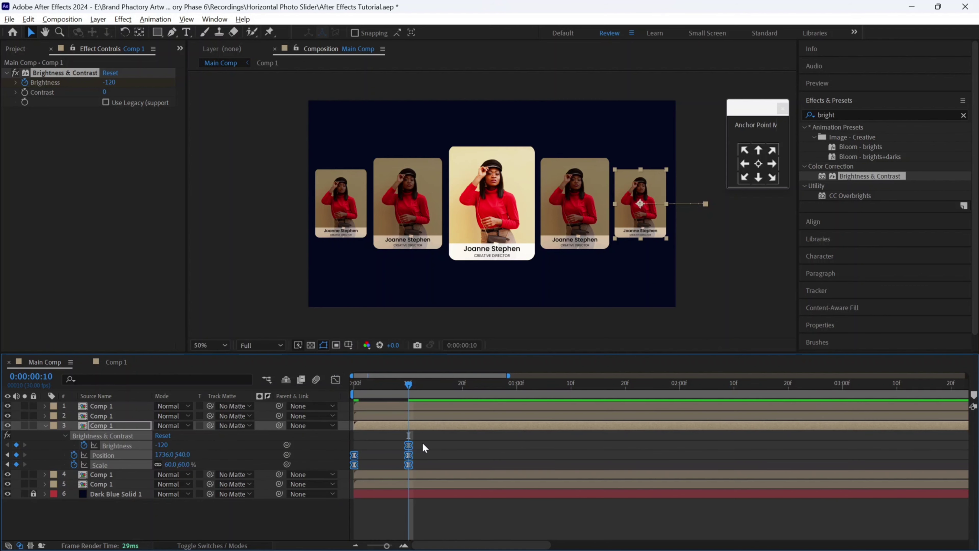
- Add Scale and Position hold keyframes at 1:10 and move the Brightness keyframe there
click(425, 431)
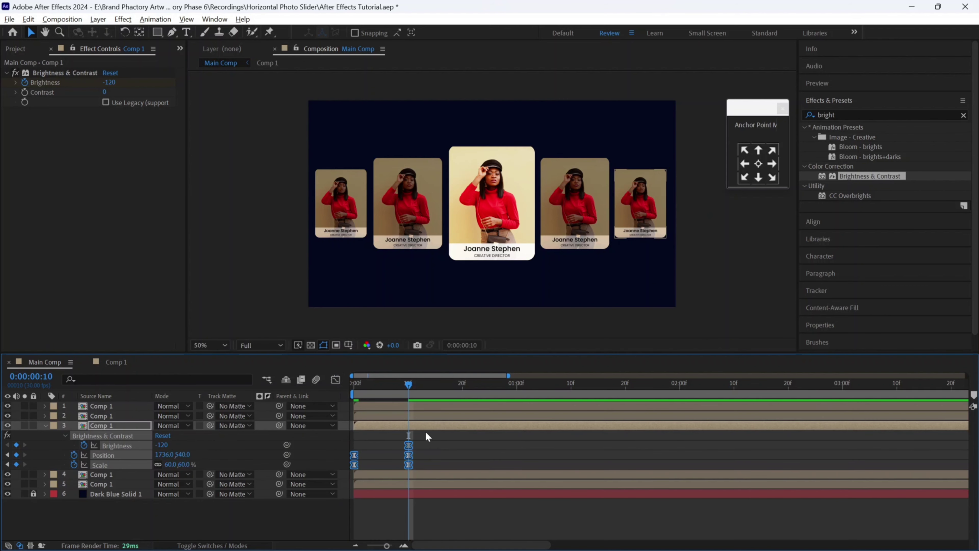
click(571, 386)
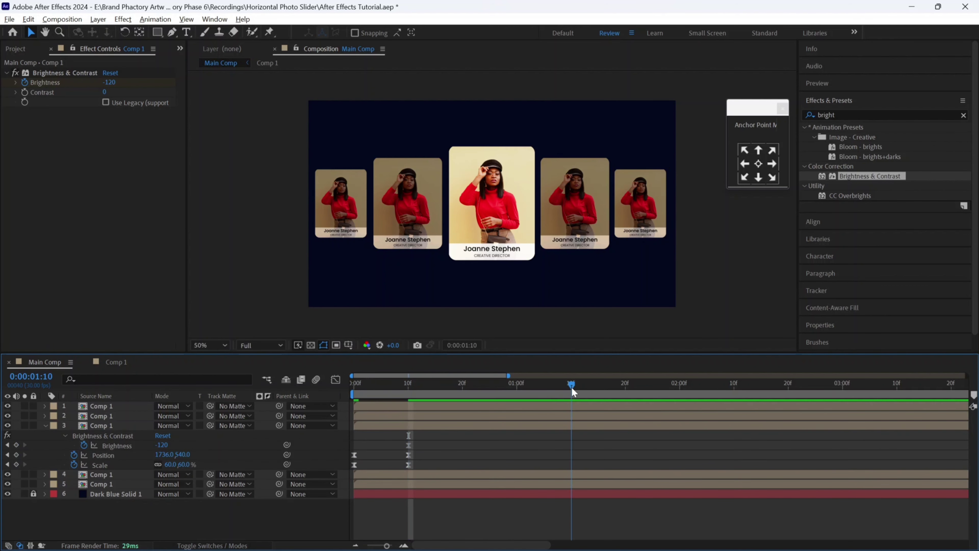
click(16, 464)
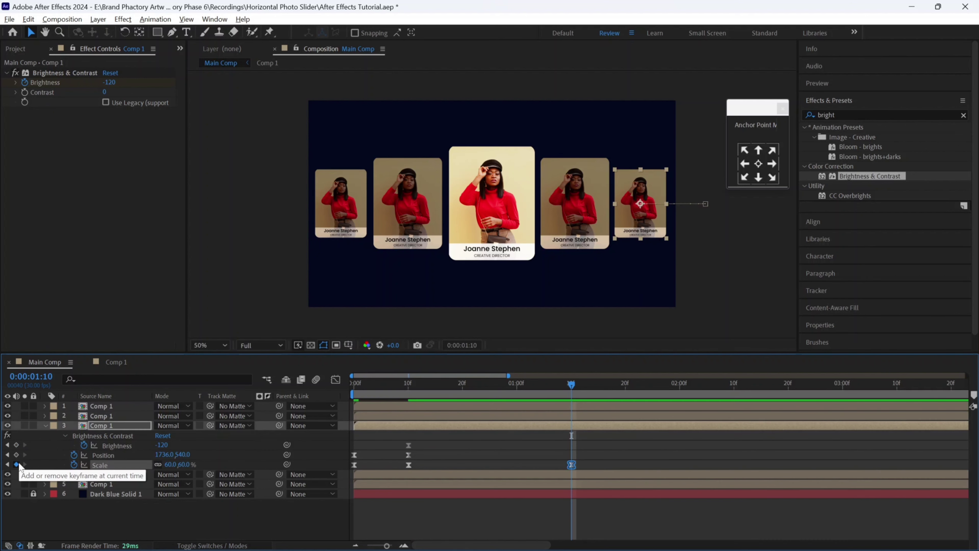
click(16, 454)
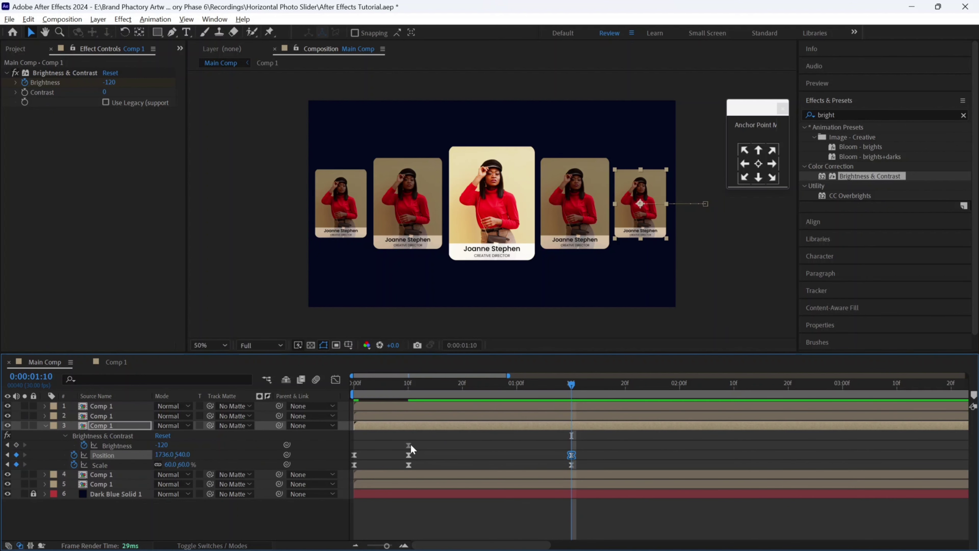
drag(408, 445, 571, 505)
- At 1:20, move the card to X position 1394, matching the next slot
click(626, 393)
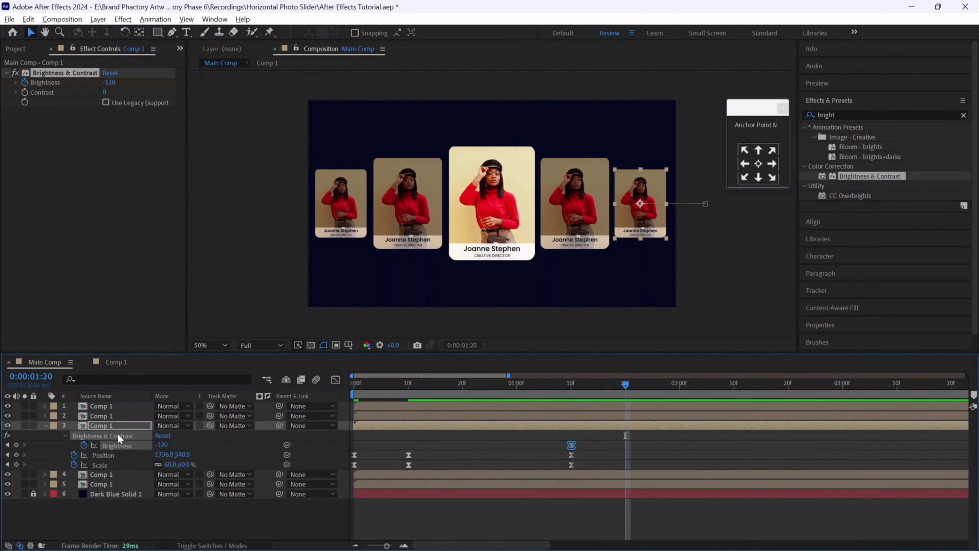
click(101, 474)
key(p)
click(165, 484)
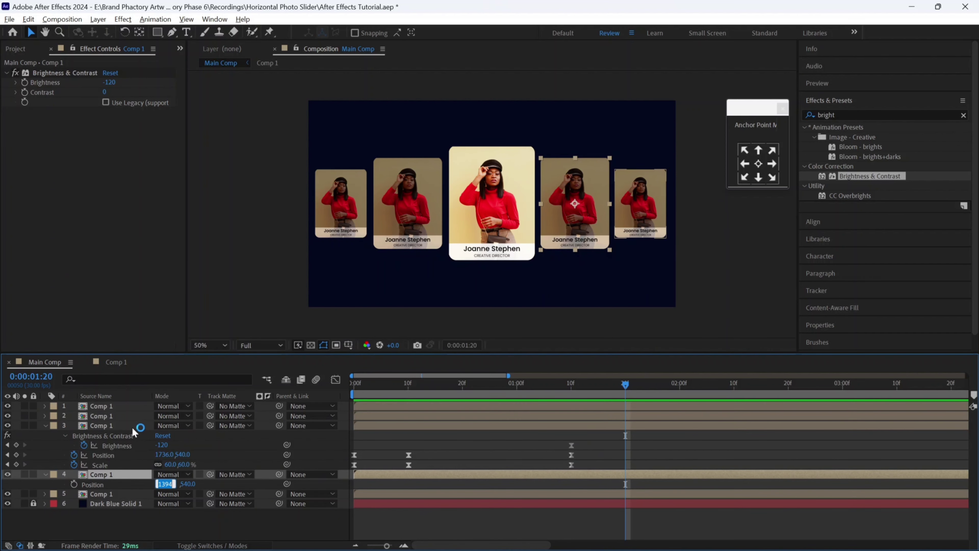
click(162, 454)
text(1394)
key(Return)
- Set the card's Scale to 80% and Brightness to -80 at 1:20
click(170, 465)
text(80)
key(Return)
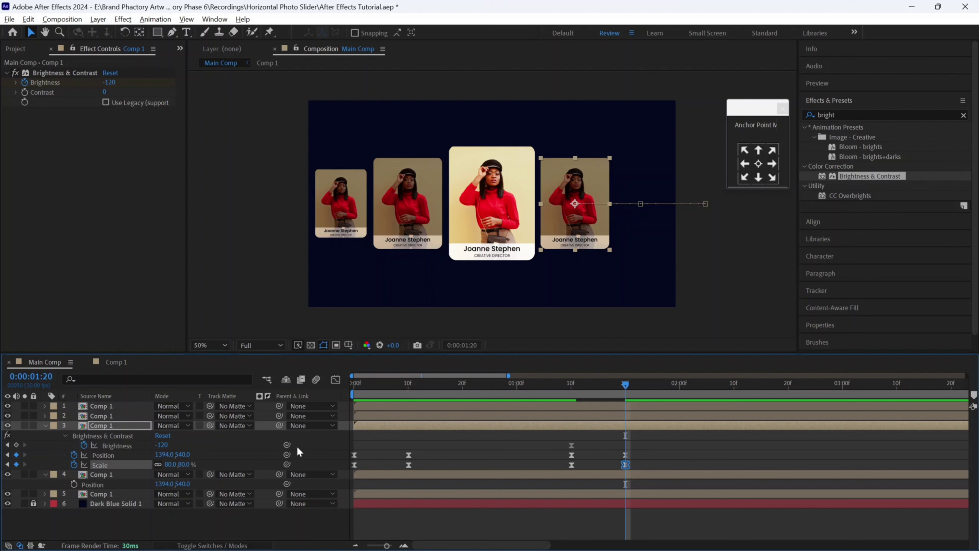
click(110, 83)
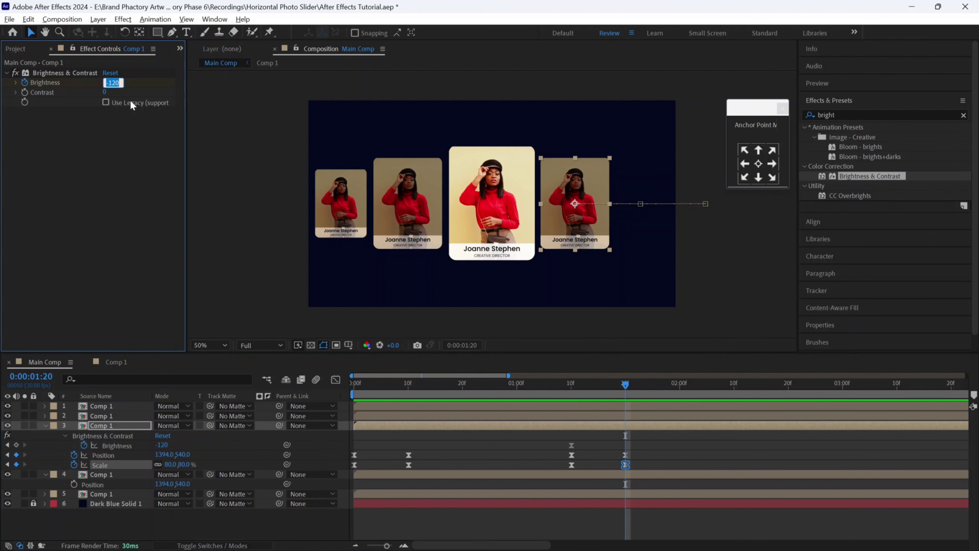
text(-80)
key(Return)
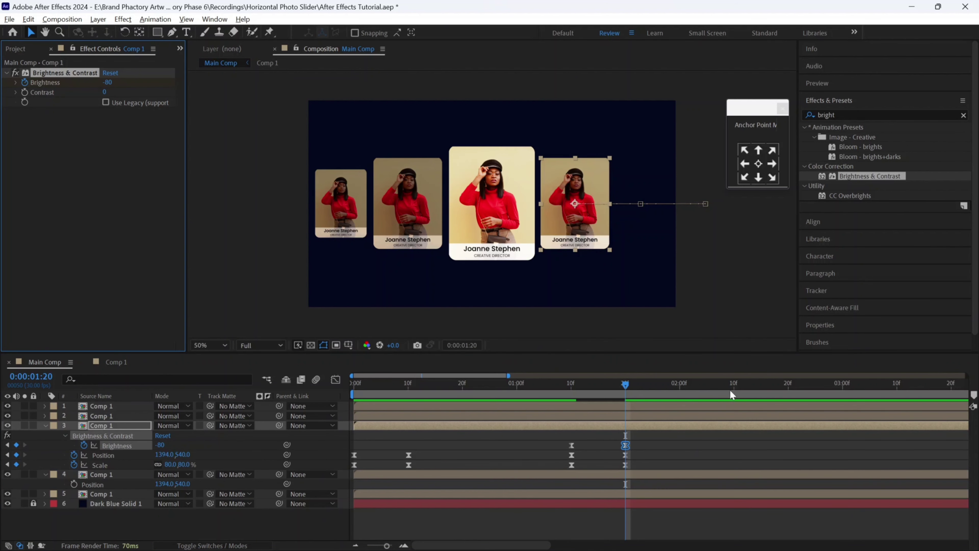
- Add Brightness and Scale hold keyframes at 2:20, then select the centre card at 3:00
click(788, 385)
click(17, 445)
click(16, 464)
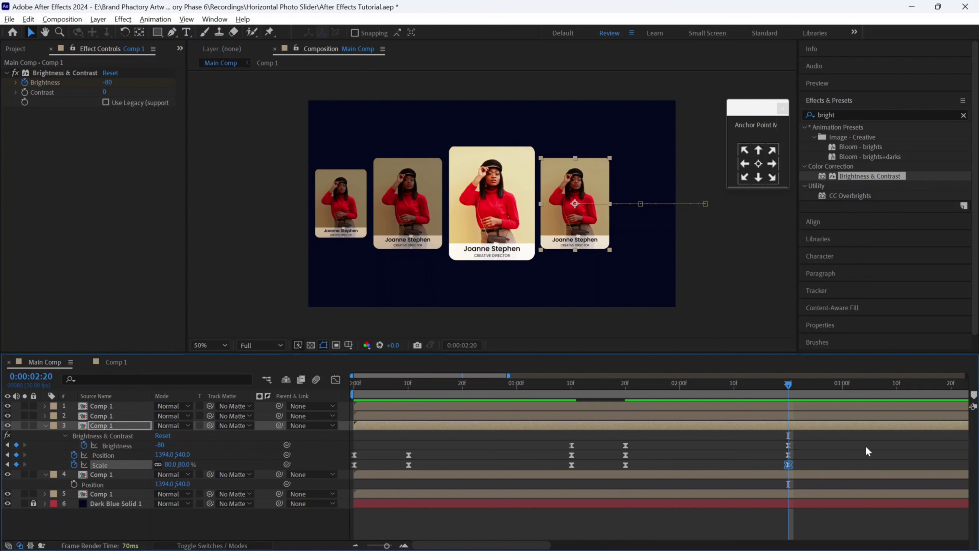
click(843, 383)
click(101, 405)
click(110, 494)
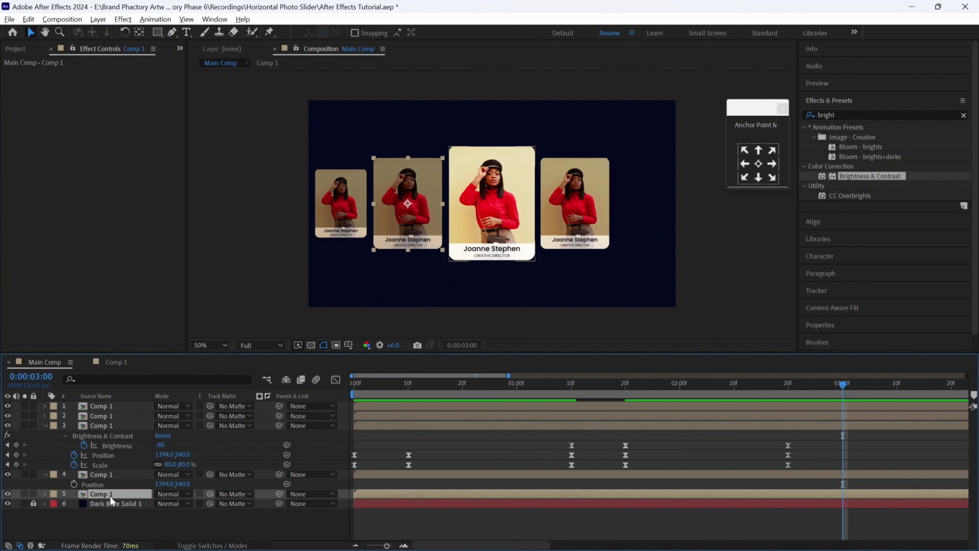
- At 3:00, set the card's Position to 960,540, Scale to 100% and Brightness to 0
key(p)
click(164, 455)
text(960)
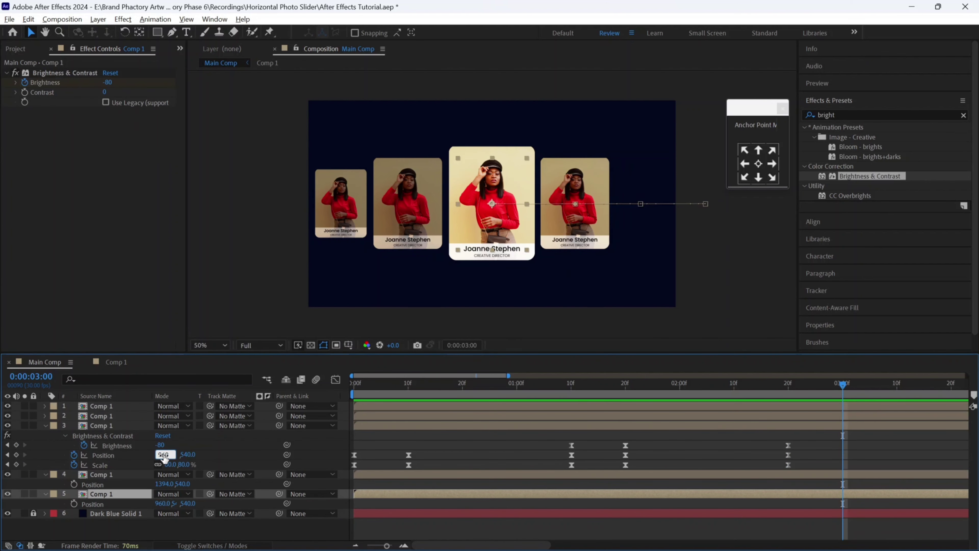
click(170, 464)
text(100)
key(Return)
click(108, 82)
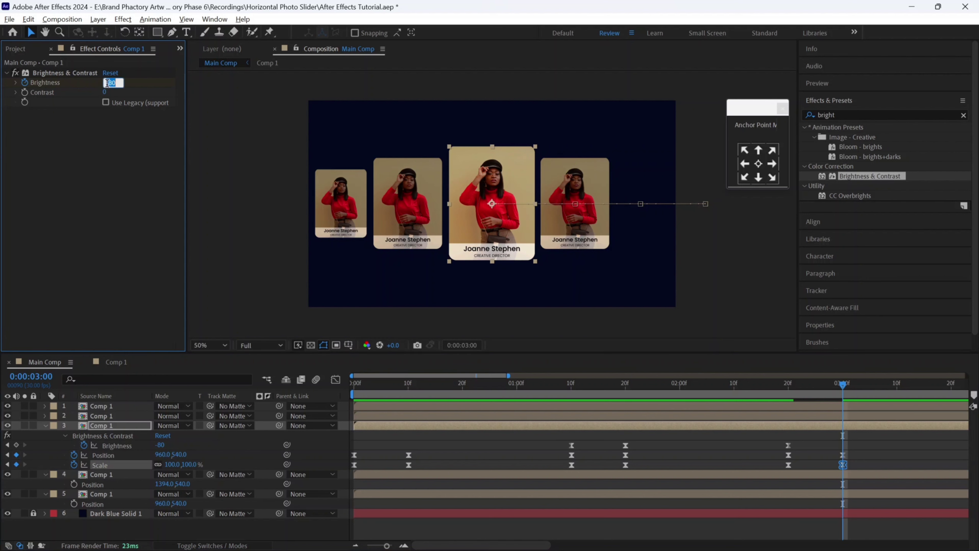
text(0)
key(Return)
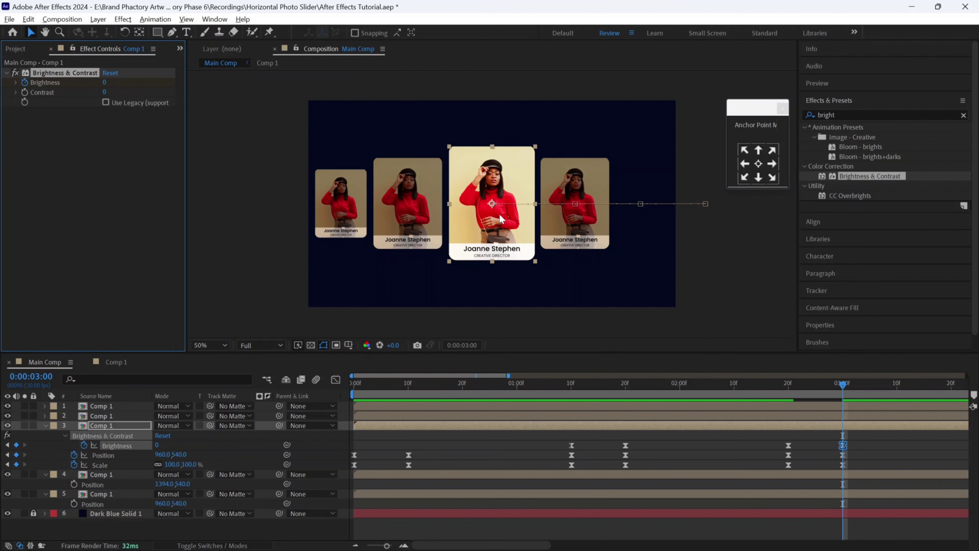
- Add a Scale hold keyframe at 4:00, then set Scale to 80% at 4:10
drag(481, 545, 539, 545)
click(750, 383)
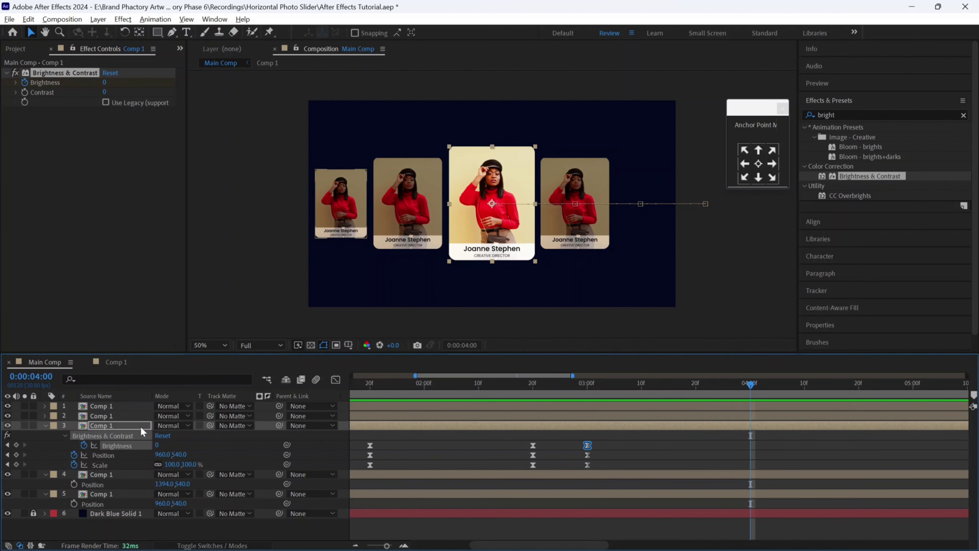
click(16, 464)
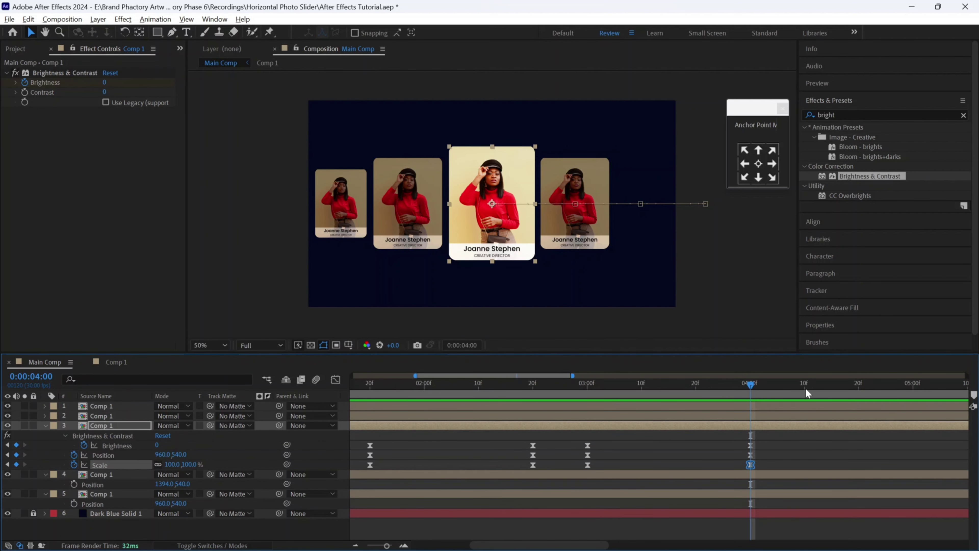
click(172, 464)
text(80)
key(Return)
- Copy the left card's X position of 520 onto the moving card and set Brightness to -80
click(112, 416)
key(p)
click(170, 425)
key(ctrl+c)
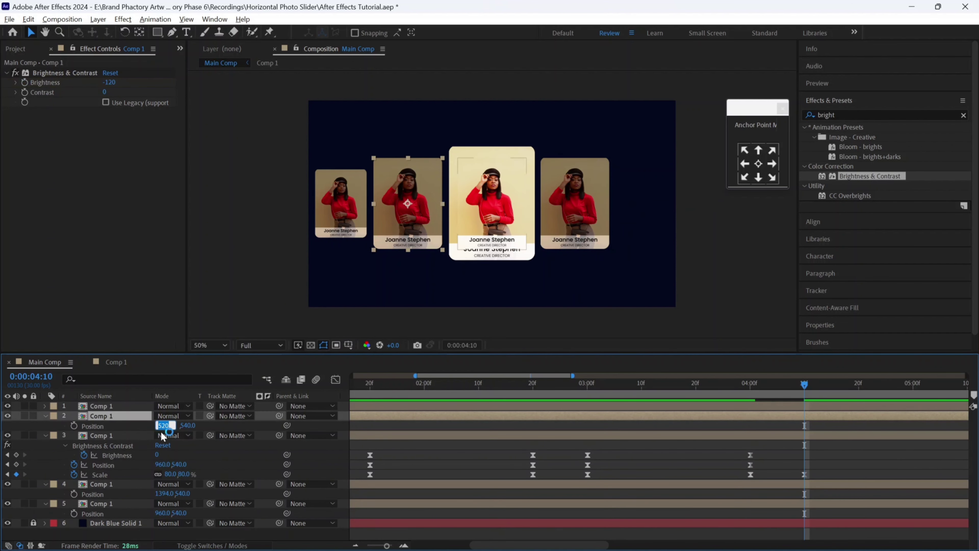
click(171, 464)
key(ctrl+v)
key(Return)
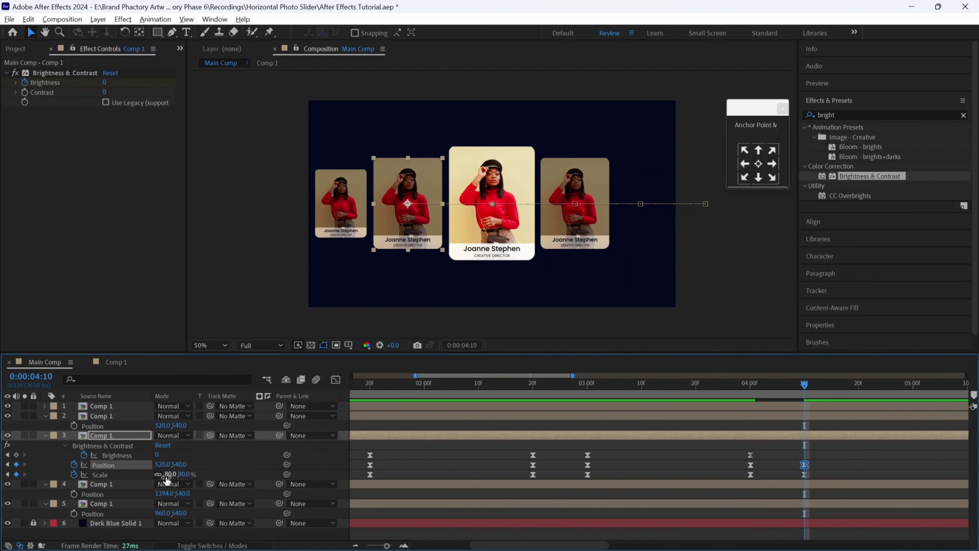
click(157, 455)
key(Return)
scroll(563, 436, right, 6)
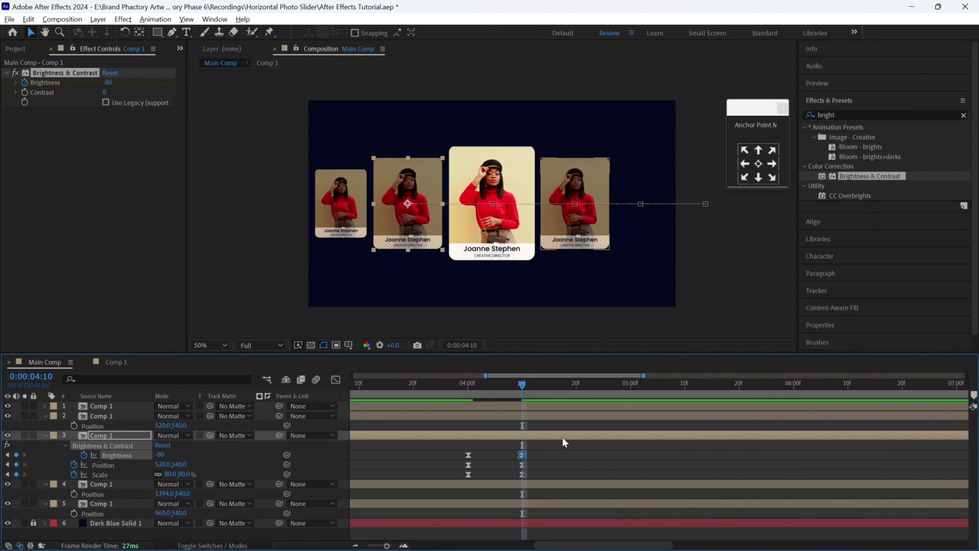
- Paste hold keyframes for all three properties at 5:10 and reveal the leftmost card's Position at 5:20
click(684, 387)
key(ctrl+v)
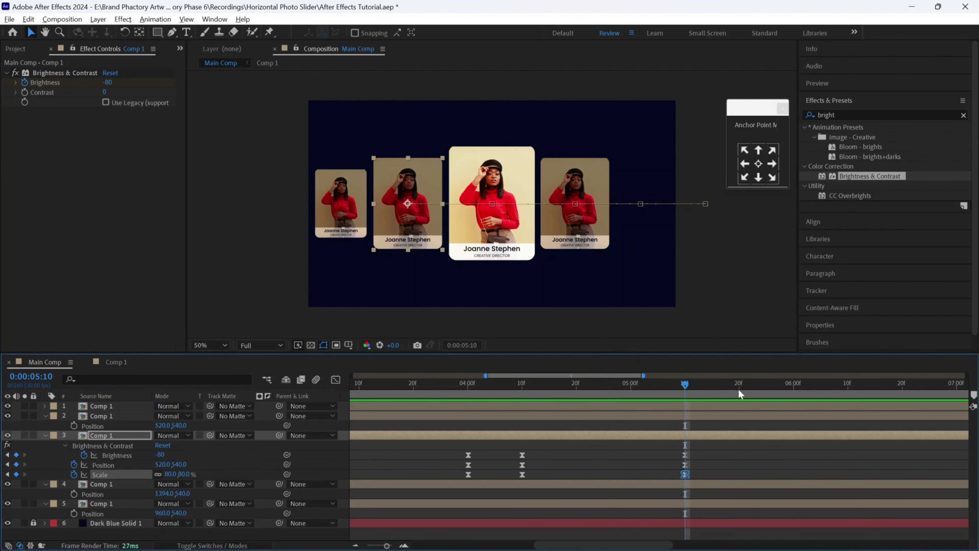
click(739, 388)
click(317, 231)
key(p)
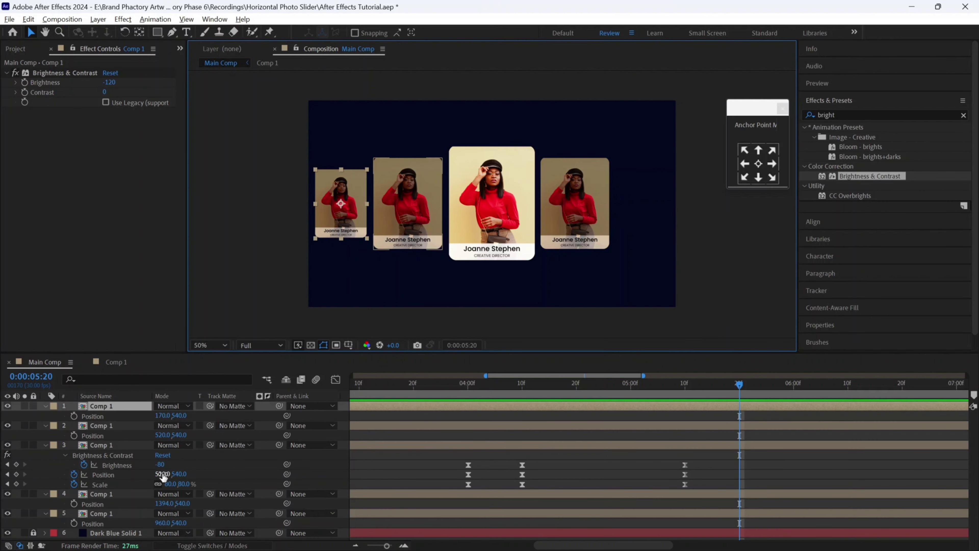
- At 5:20, set the card's X position to 170, Scale to 60% and Brightness to -120
click(161, 473)
text(170)
key(Return)
click(170, 483)
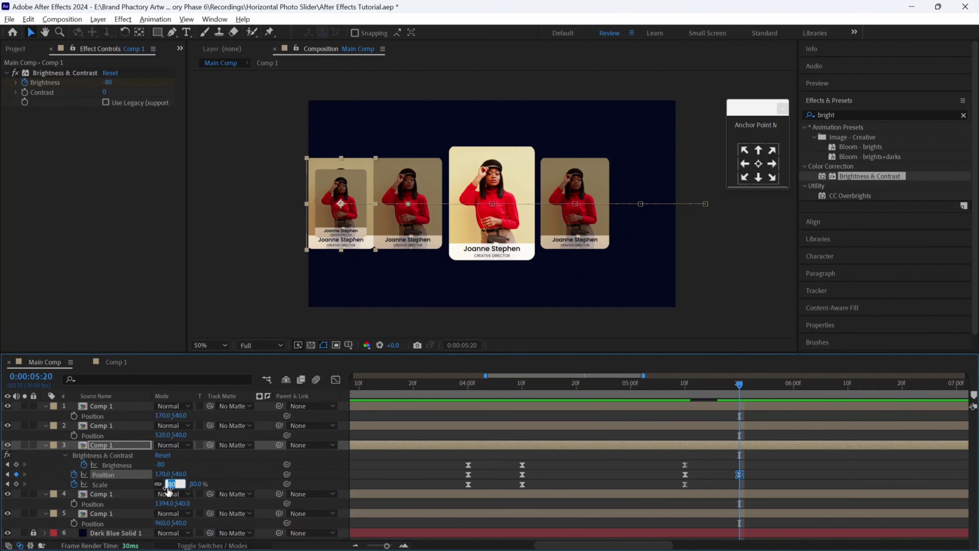
text(60)
key(Return)
text(-1)
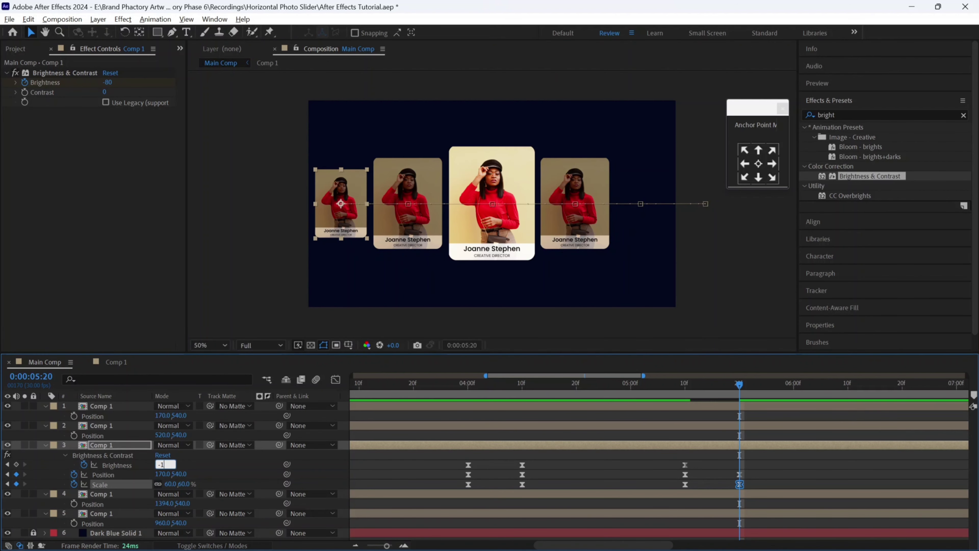
text(20)
key(Return)
- Hold Brightness, Position and Scale at 6:20, then slide the card off-left to -114,540 at 40% by 7:00
click(901, 388)
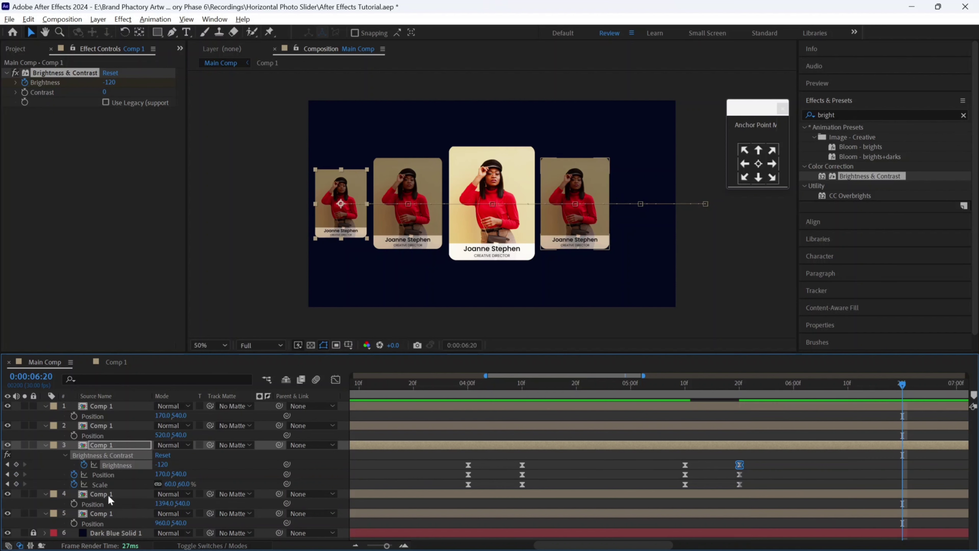
click(16, 464)
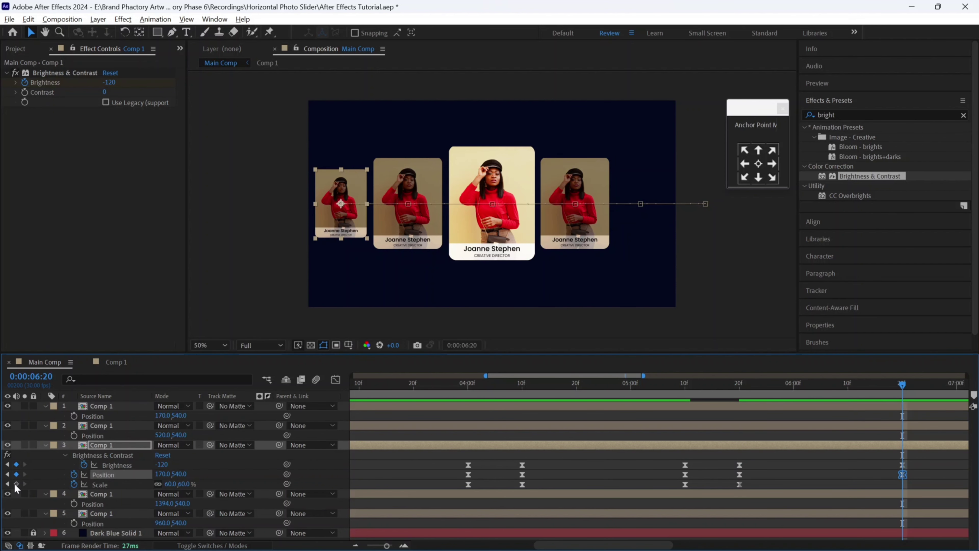
click(16, 473)
click(16, 483)
key(shift+Page_Down)
drag(341, 185, 276, 185)
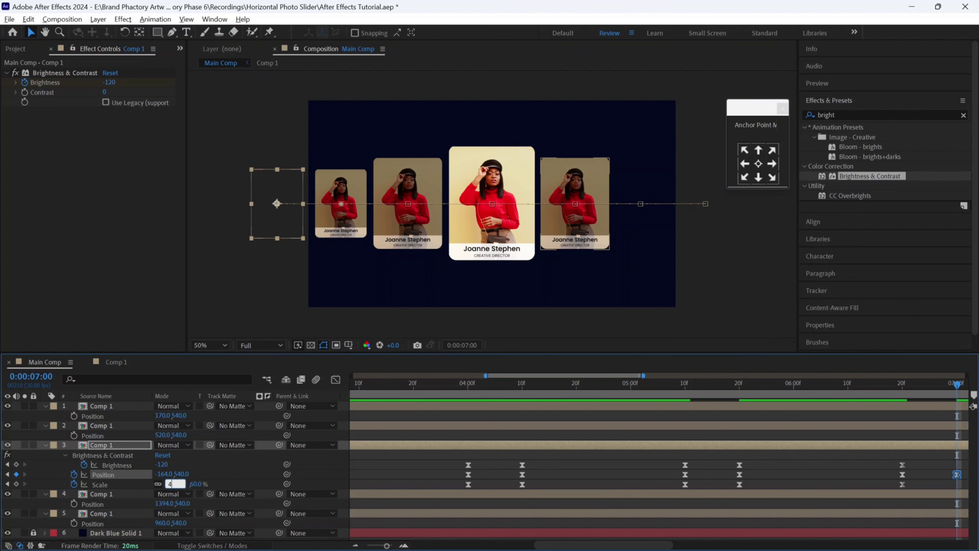
drag(172, 484, 166, 485)
drag(286, 185, 285, 185)
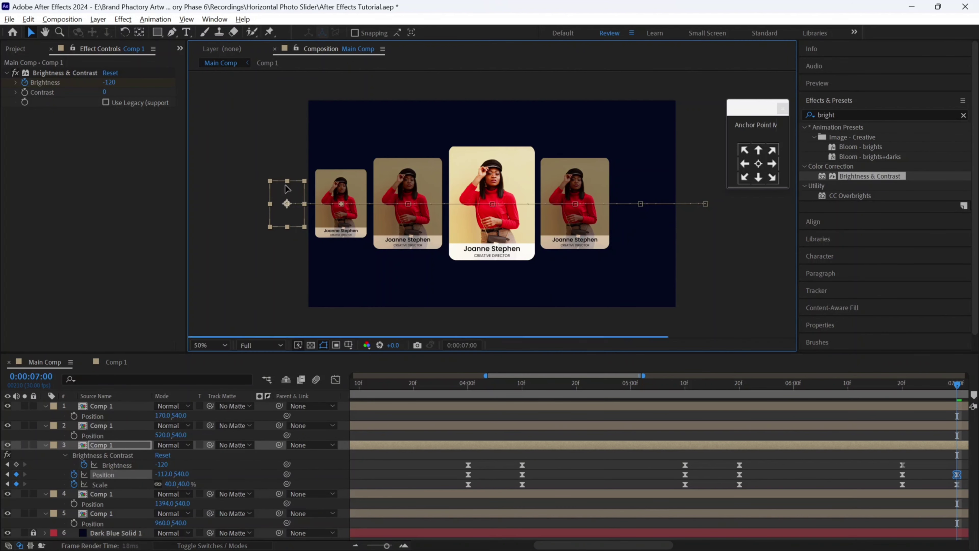
- Deselect the card and select the right-hand card's layer
click(267, 309)
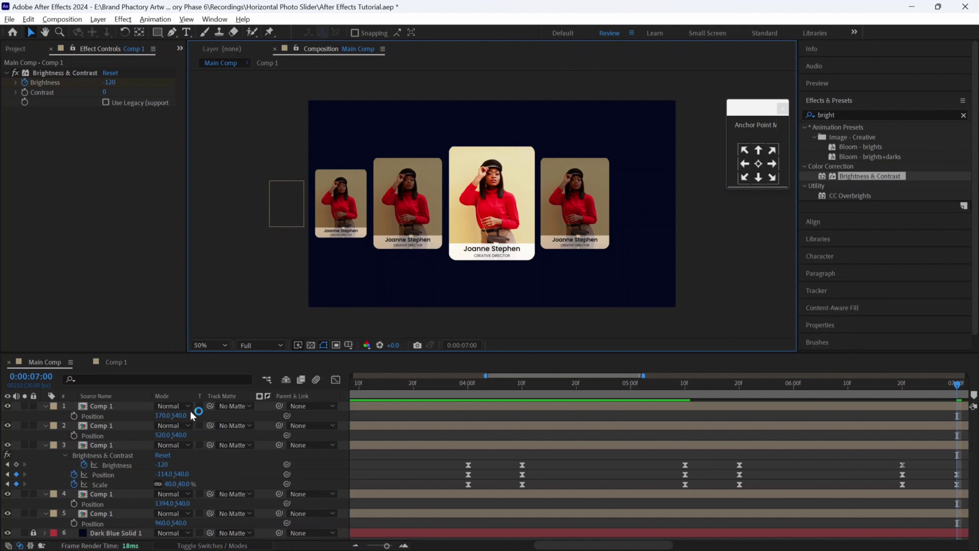
click(46, 445)
click(101, 453)
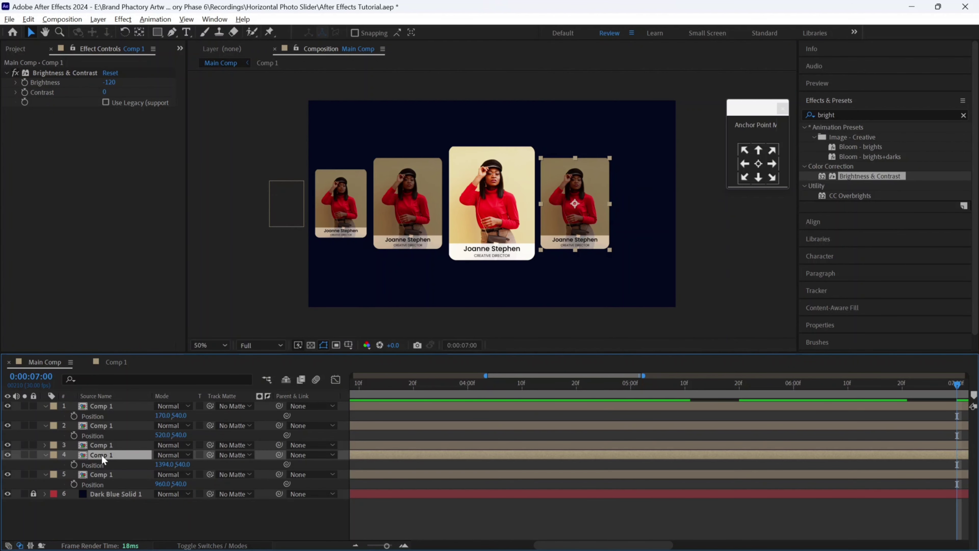
- Delete the right-hand, middle and left duplicate card layers
key(Delete)
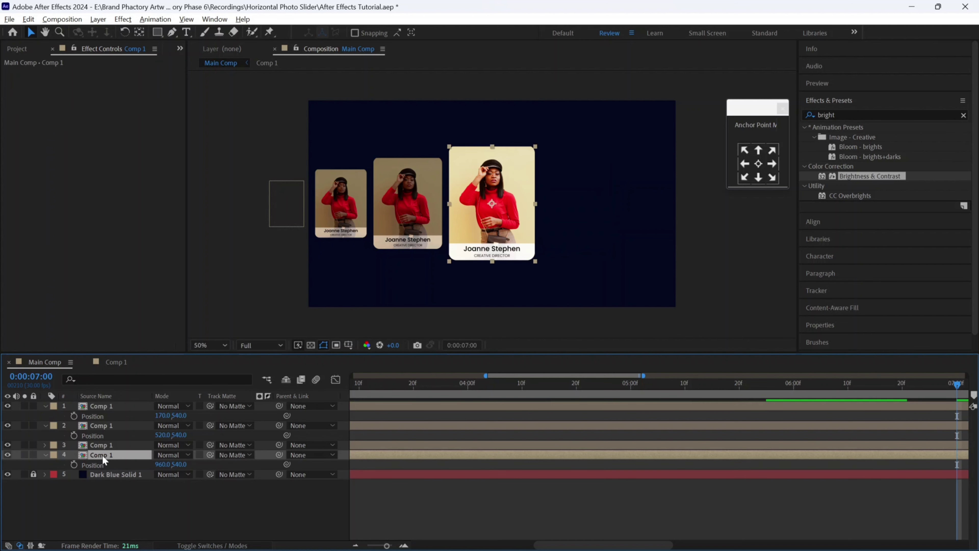
click(104, 446)
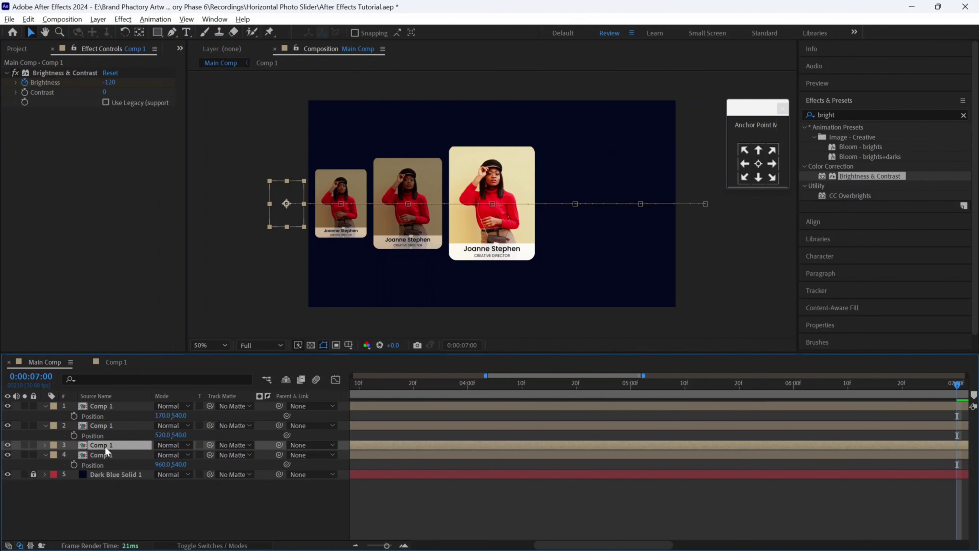
click(107, 425)
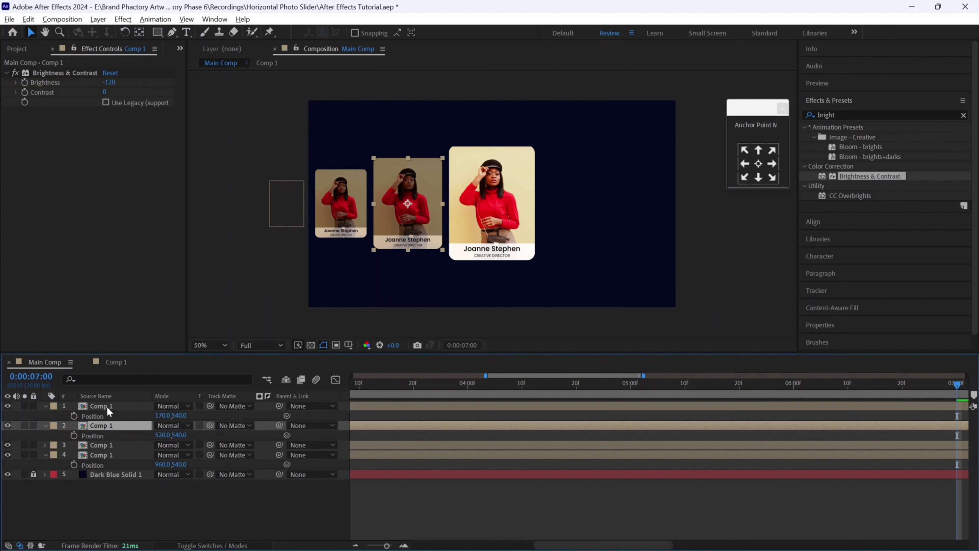
key(Delete)
key(Delete)
click(108, 416)
key(Delete)
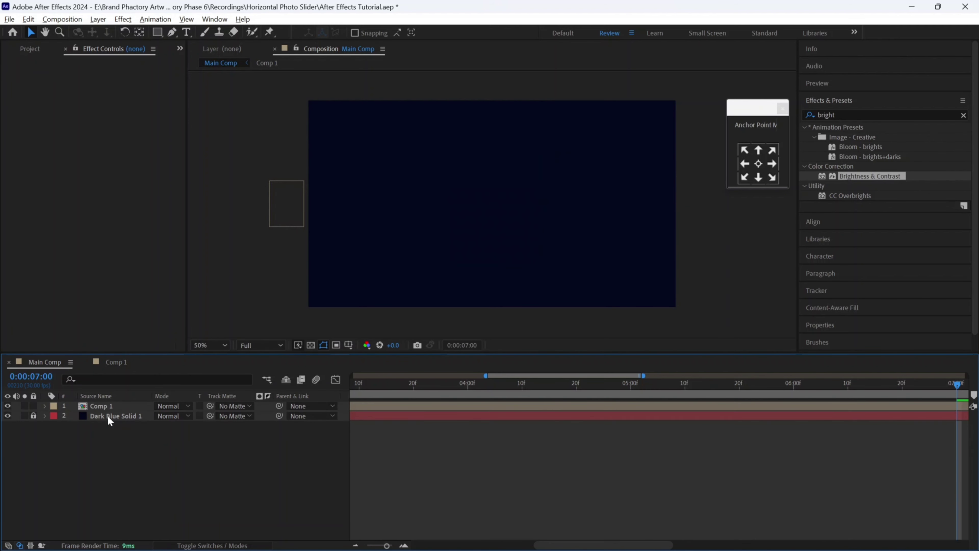
- Preview the lone card sliding from 0:00, then select the Comp 1 layer and show the Project panel
drag(387, 545, 362, 545)
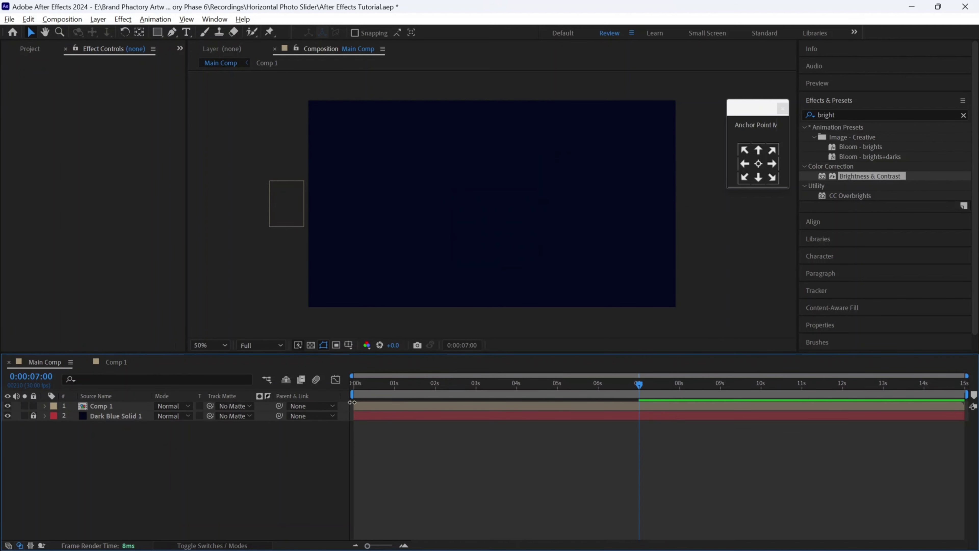
drag(357, 385, 342, 384)
key(space)
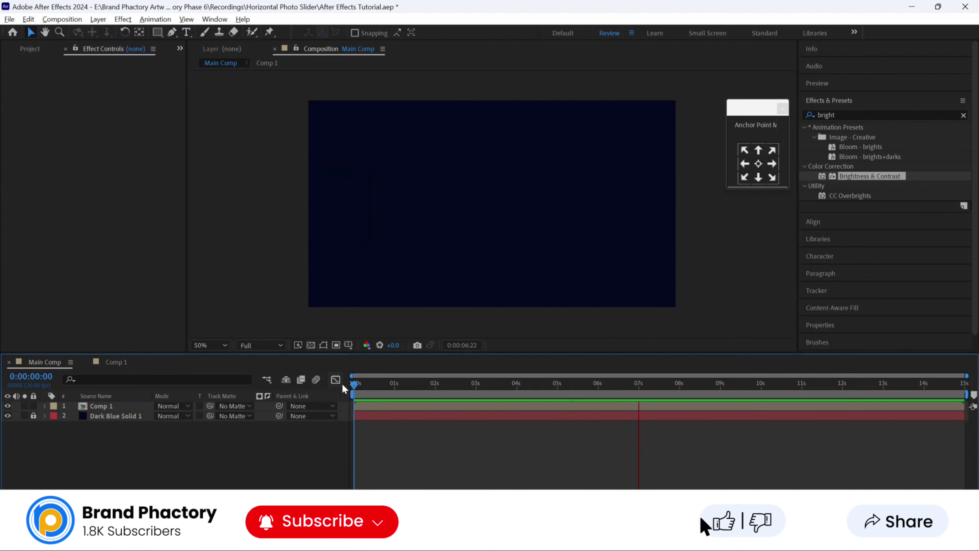
key(space)
click(122, 406)
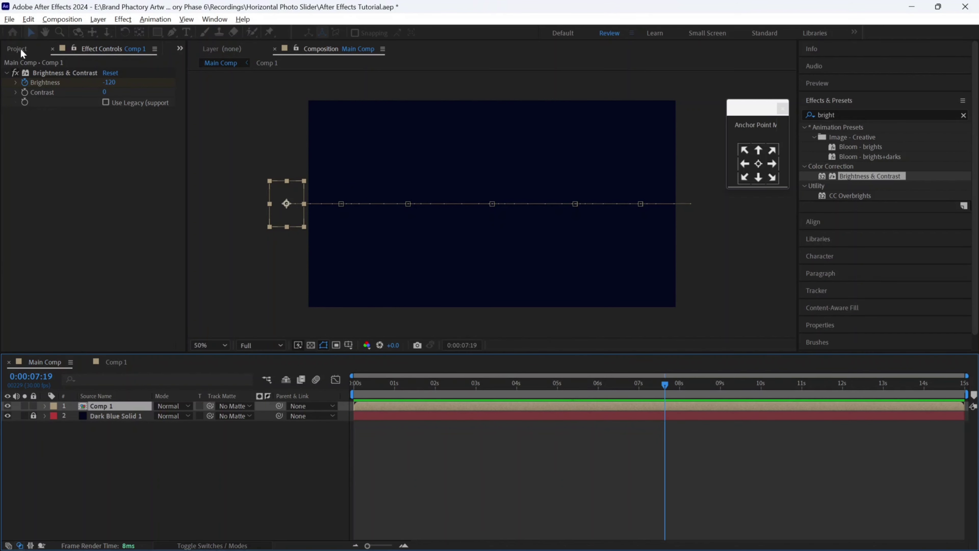
click(21, 53)
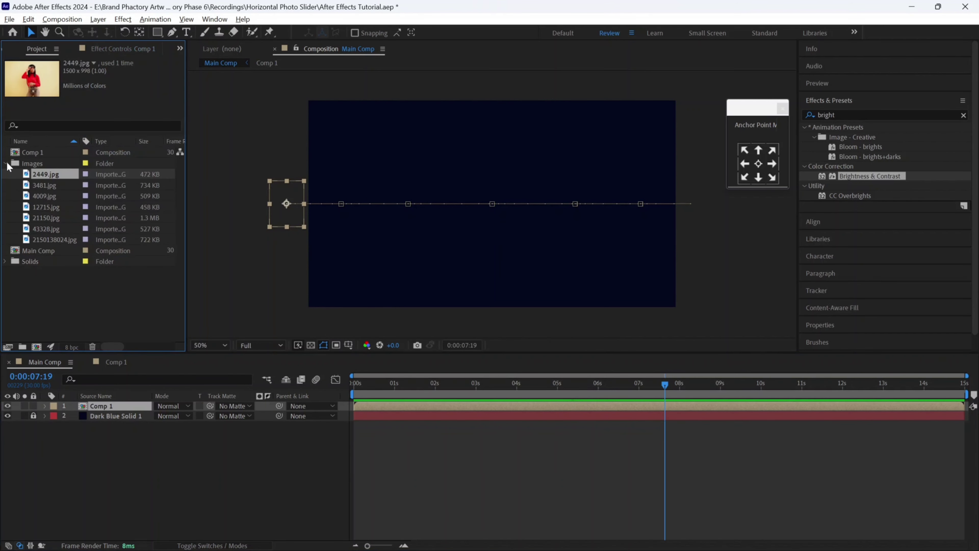
- Rename the Comp 1 composition to Image 1 and duplicate its layer in Main Comp
right_click(30, 154)
click(58, 345)
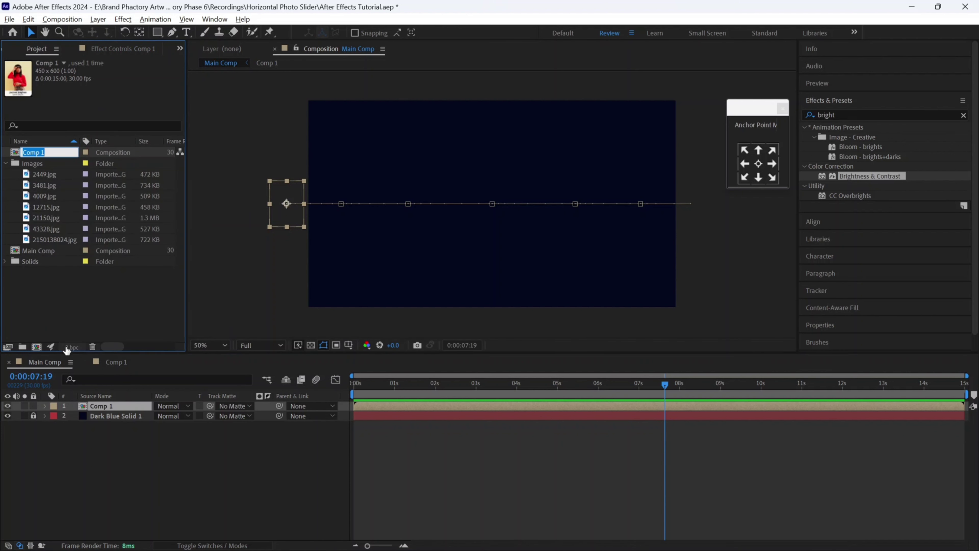
text(Image)
key(Return)
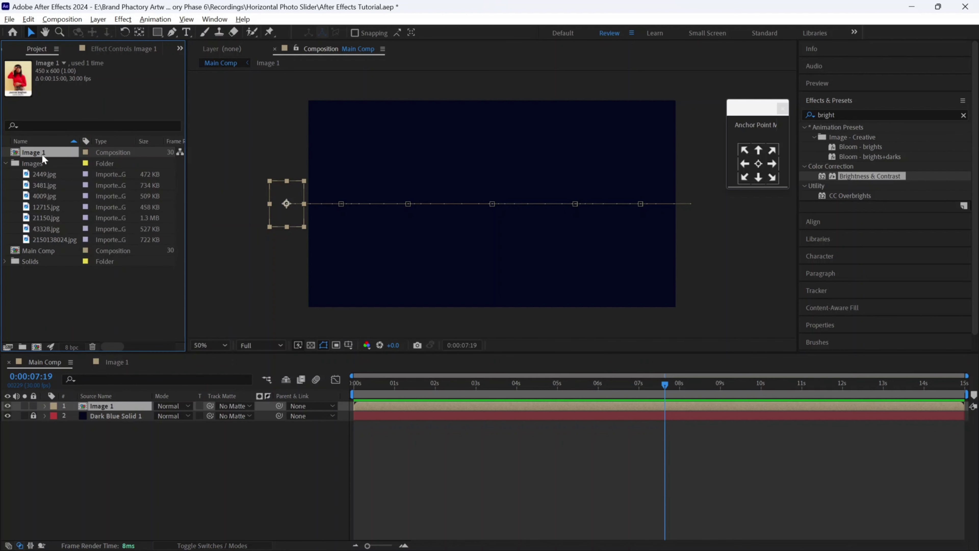
click(111, 407)
key(ctrl+d)
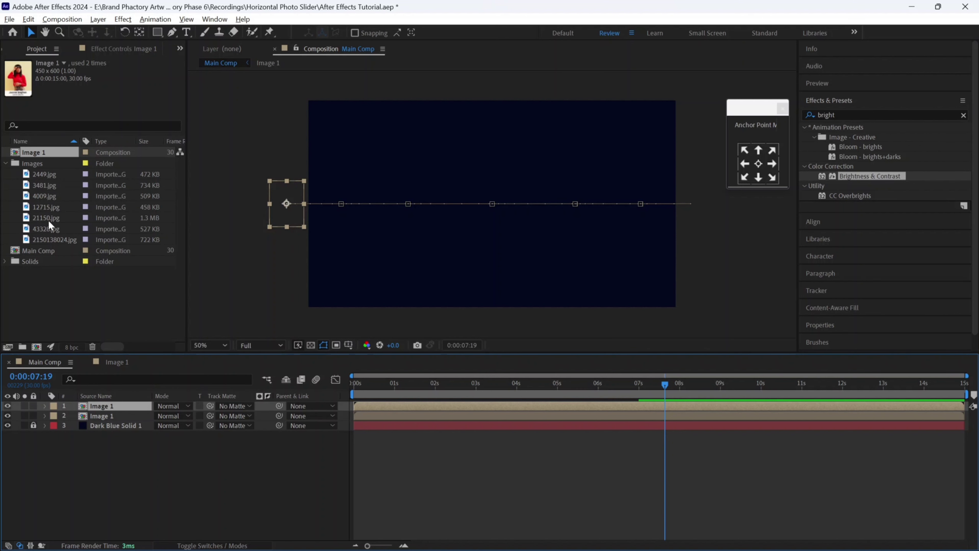
- Duplicate the Image 1 comp into Image 2 through Image 7 and put Image 2 on the top layer
click(52, 240)
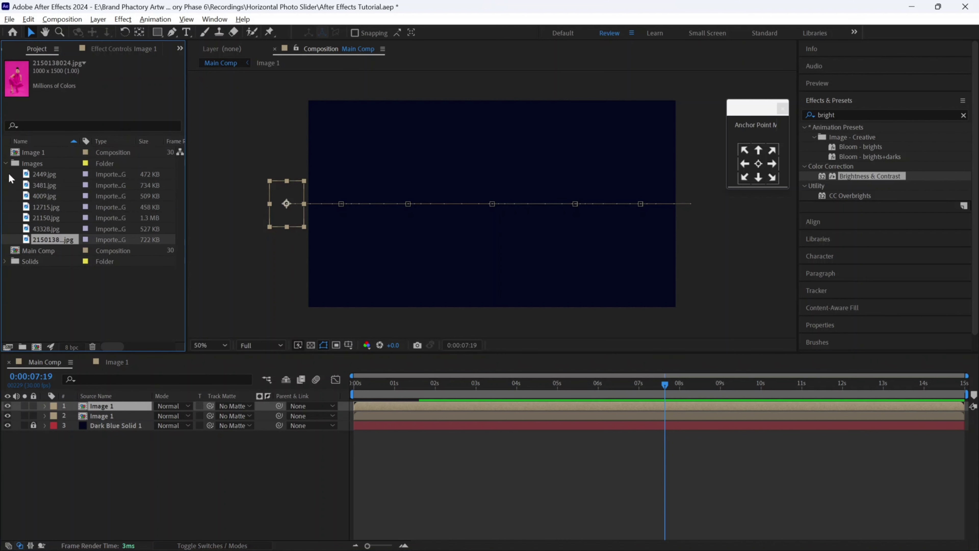
click(6, 164)
click(33, 154)
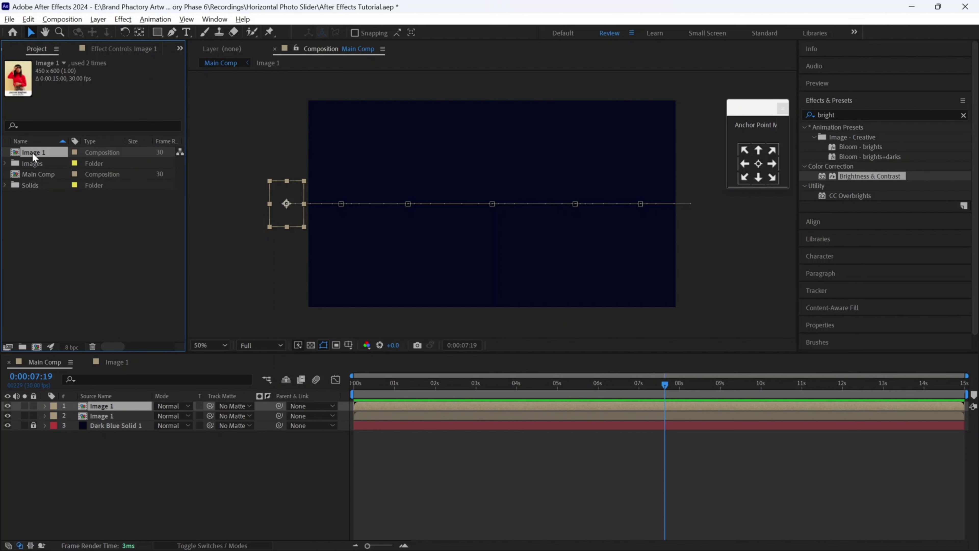
key(ctrl+d)
key(ctrl+d)
key(ctrl+d)
key(ctrl+d)
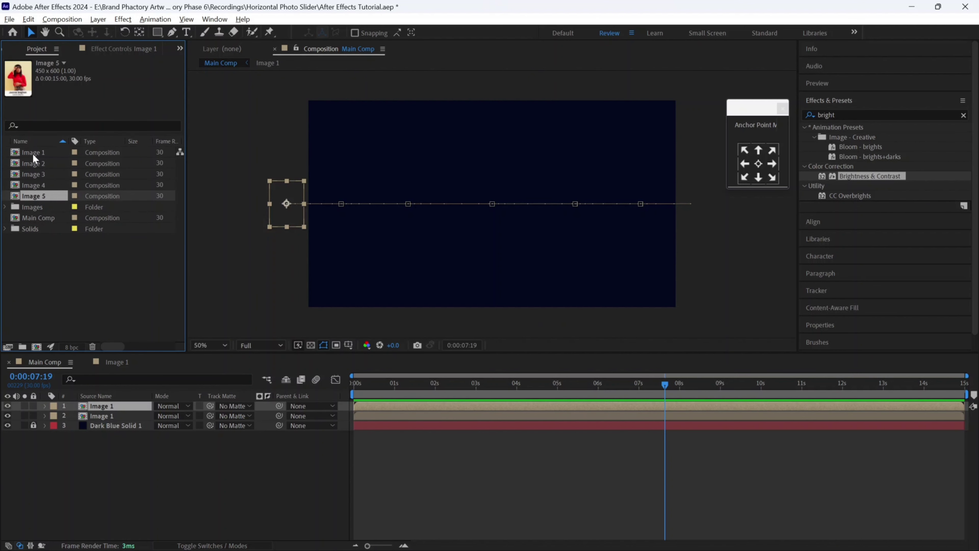
key(ctrl+d)
key(ctrl+d)
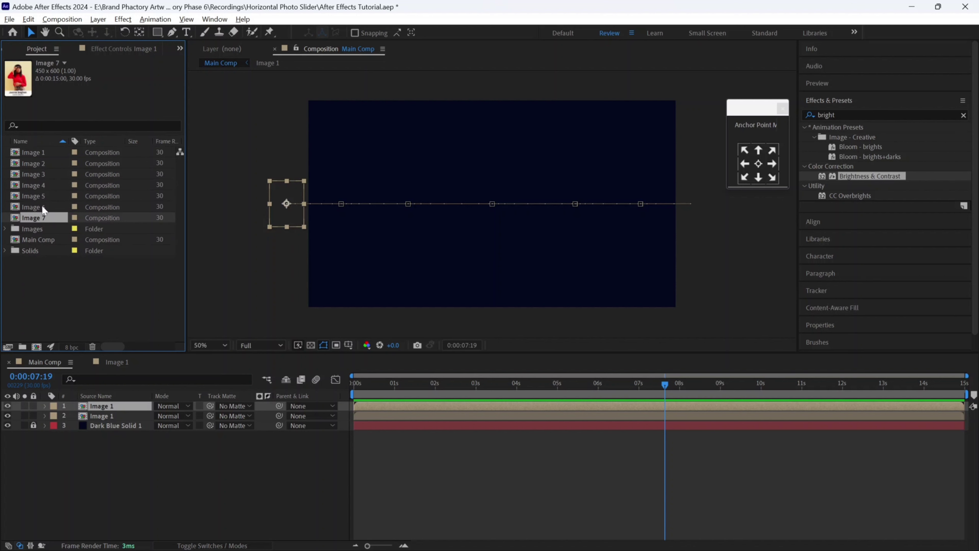
drag(31, 162, 117, 406)
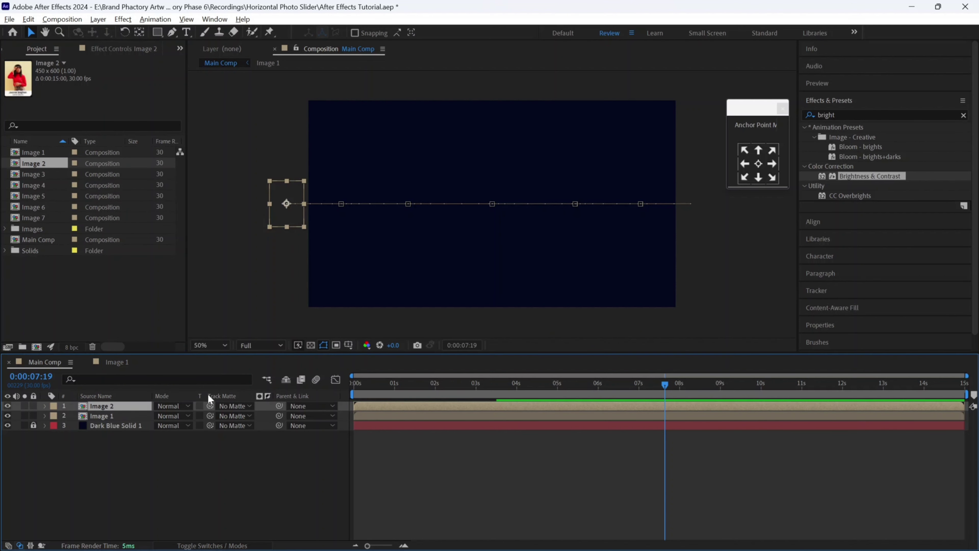
- Shift the Image 2 layer earlier so its keyframes line up with Image 1's next step
key(u)
click(378, 455)
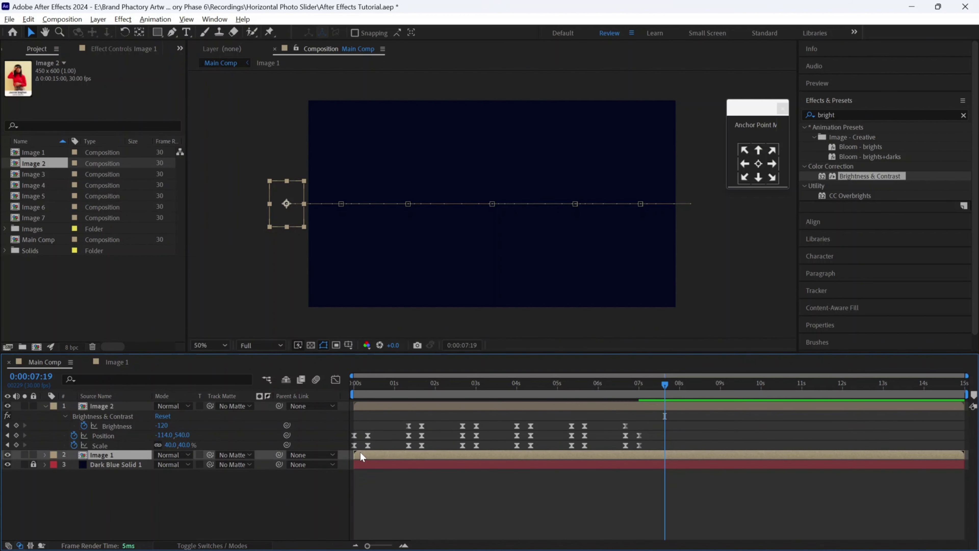
key(u)
drag(425, 406, 372, 406)
click(368, 391)
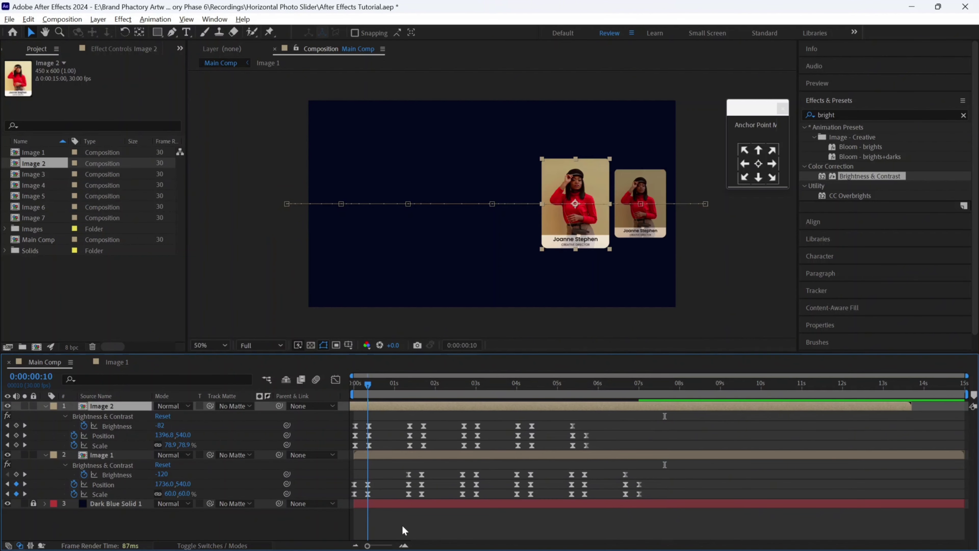
click(404, 544)
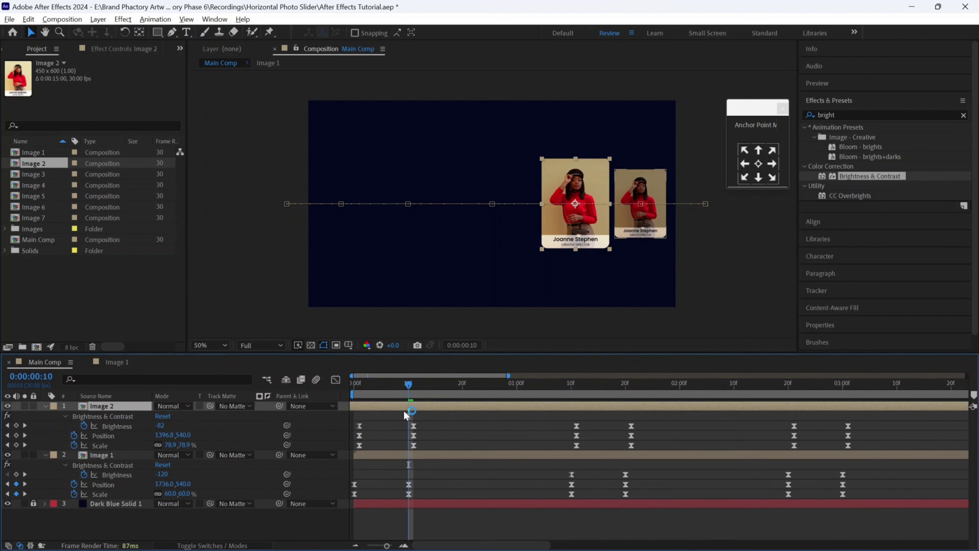
drag(423, 406, 416, 408)
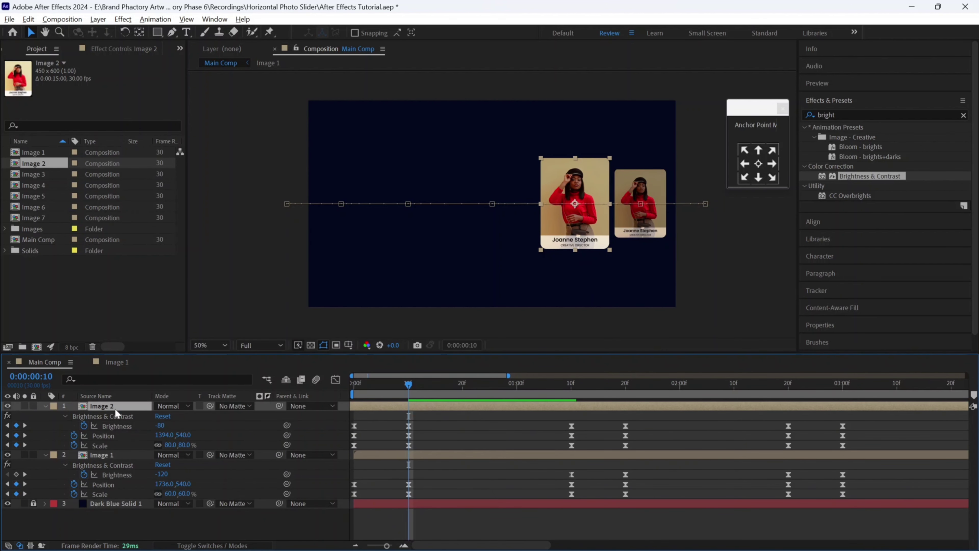
- Duplicate the layer with Image 3 as its source and delay the Image 7 layer to begin at 1:10
key(ctrl+d)
drag(46, 175, 114, 411)
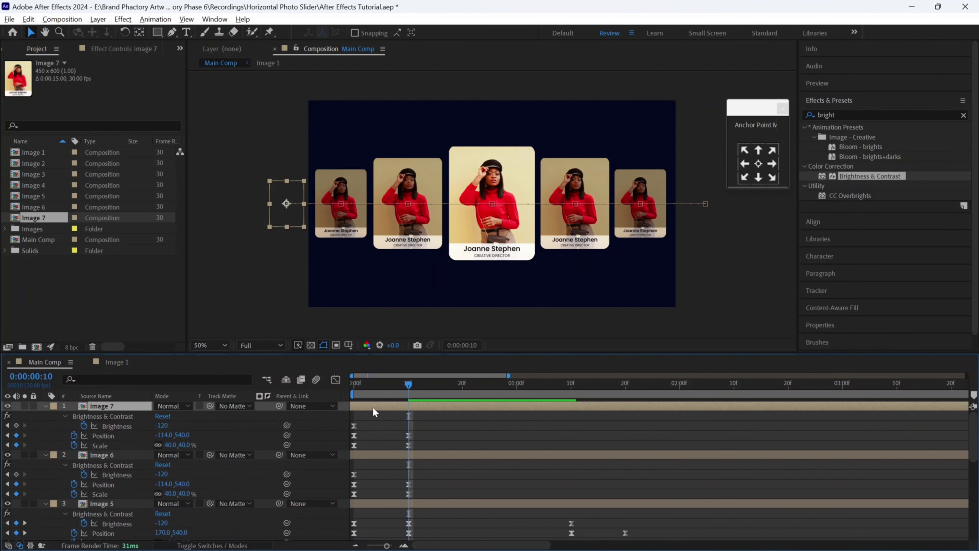
drag(452, 409, 601, 407)
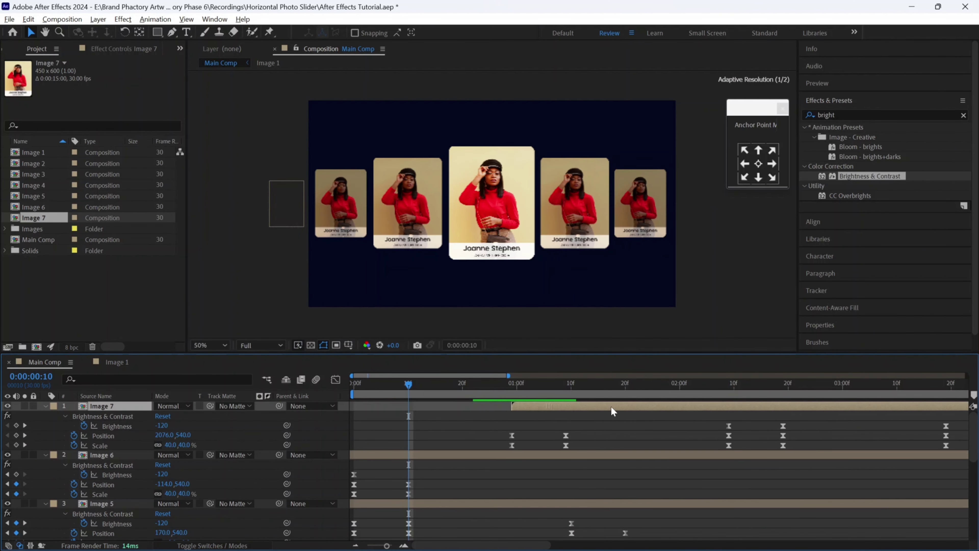
drag(454, 392, 589, 404)
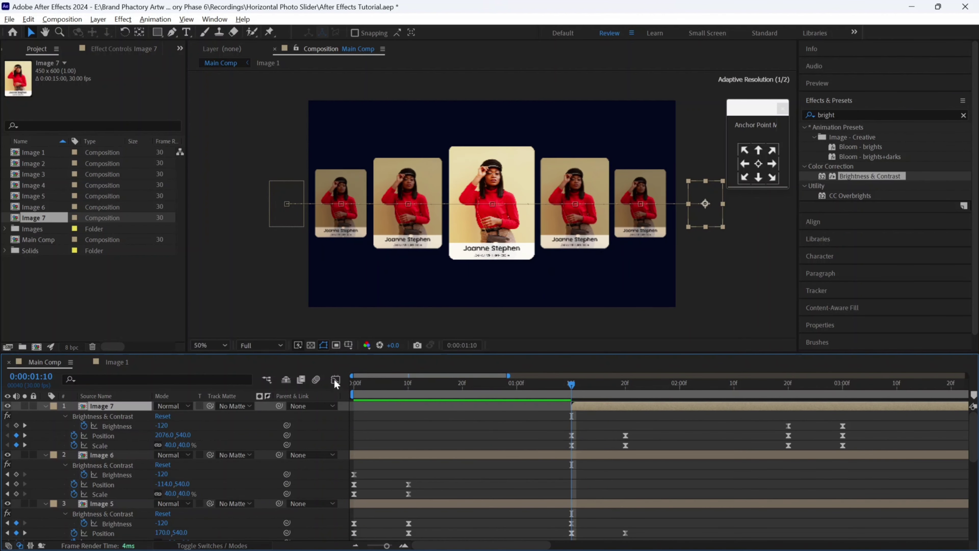
- In the Image 2 composition, replace the 2449.jpg photo layer with 3481.jpg
shift+click(39, 162)
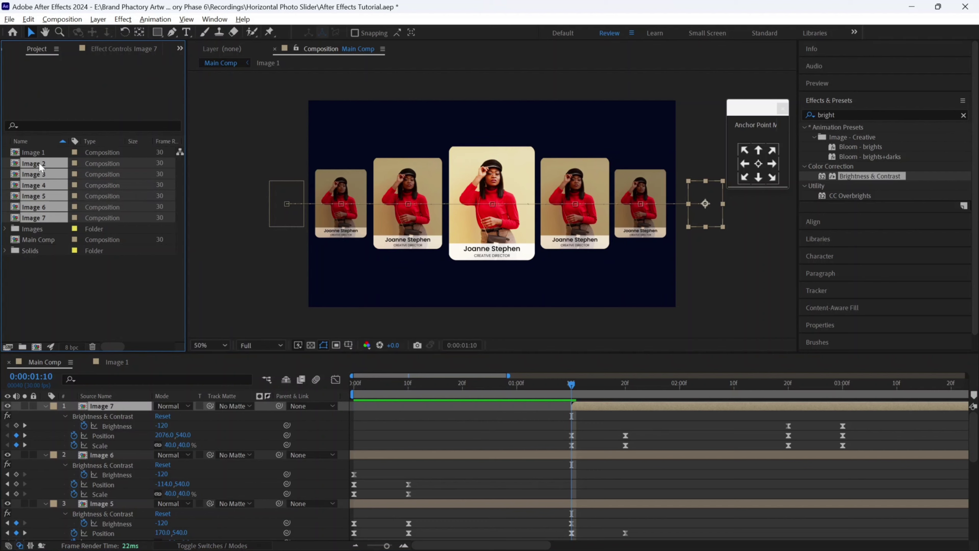
double_click(39, 162)
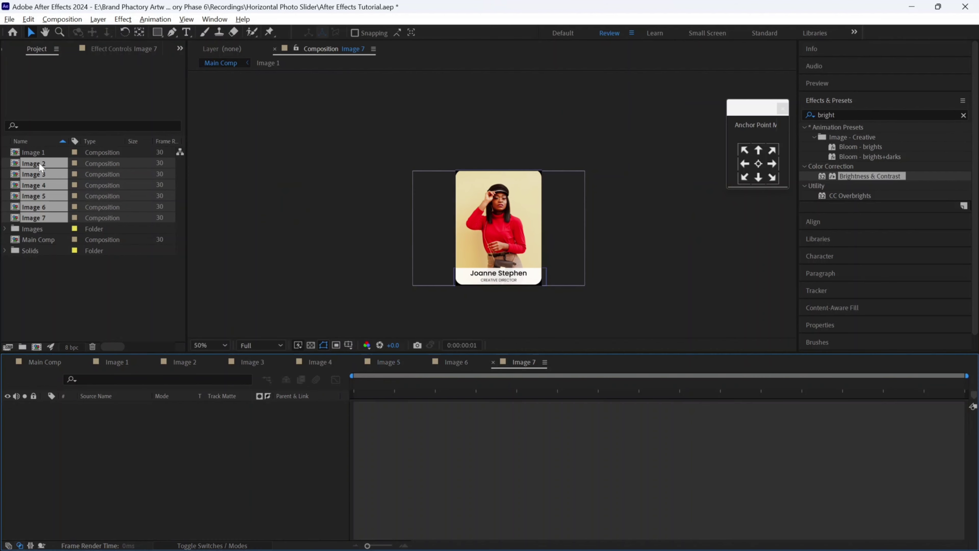
click(185, 362)
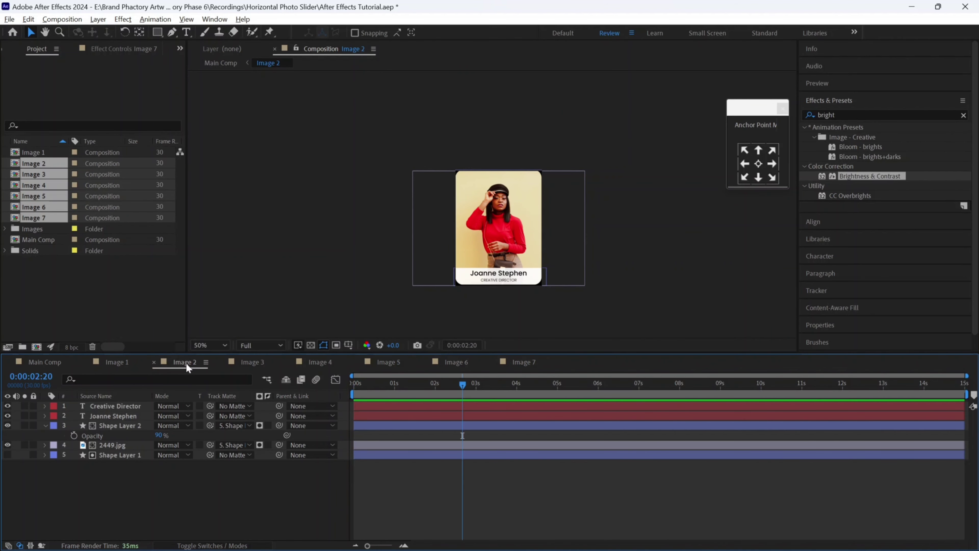
click(4, 229)
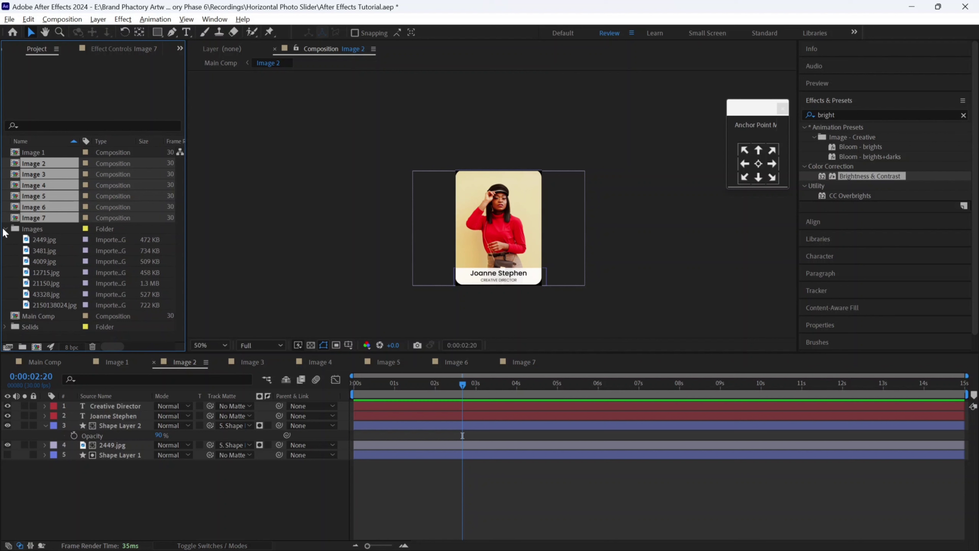
click(47, 251)
click(112, 444)
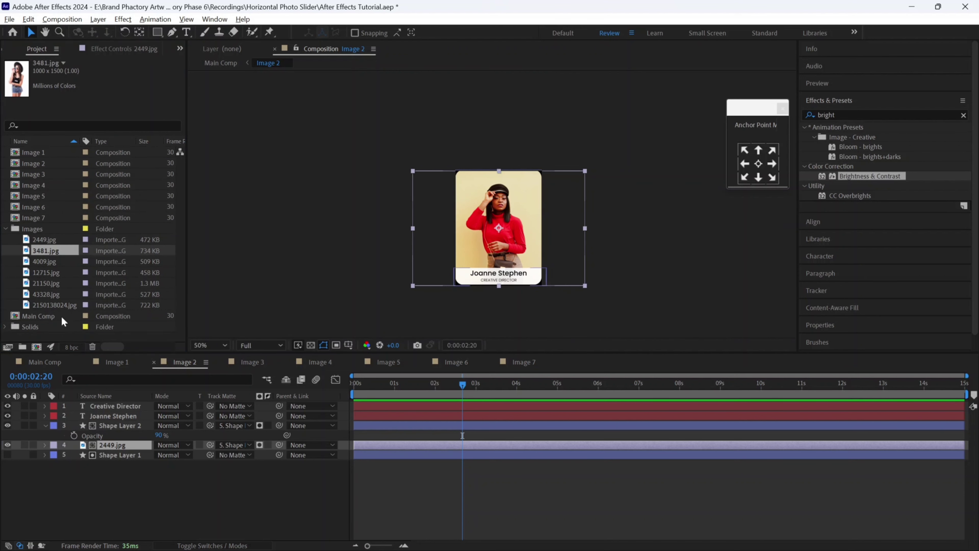
drag(45, 250, 111, 450)
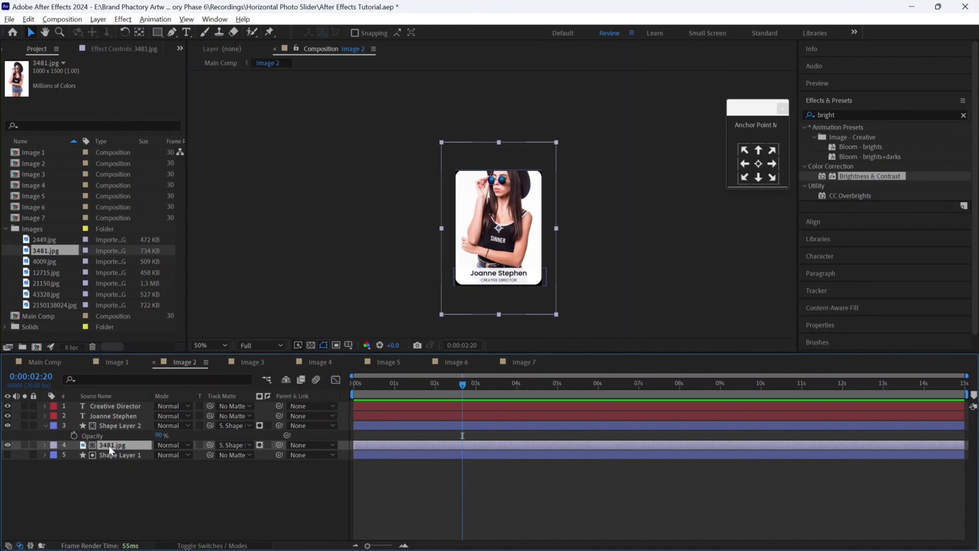
- Scale the 3481.jpg photo down to 44% and return to Main Comp
key(s)
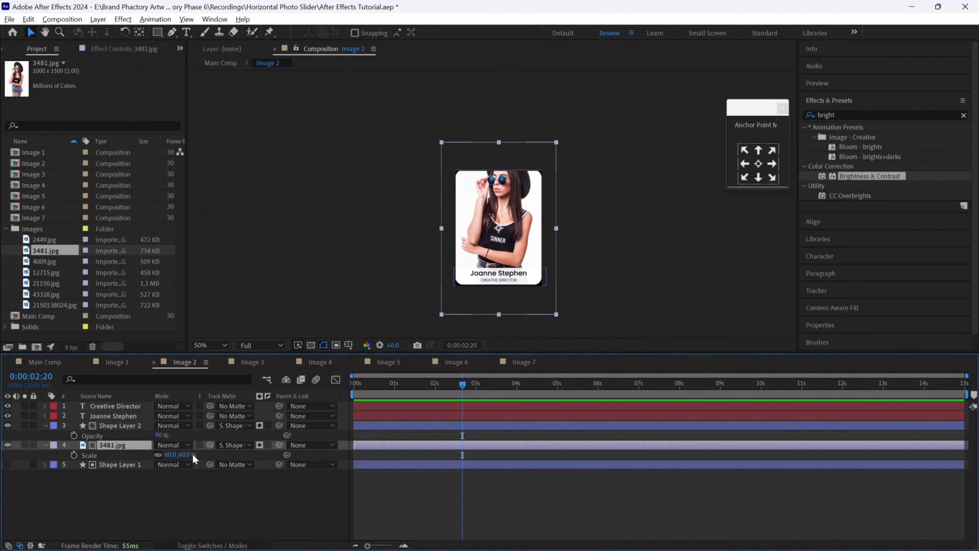
drag(181, 454, 176, 455)
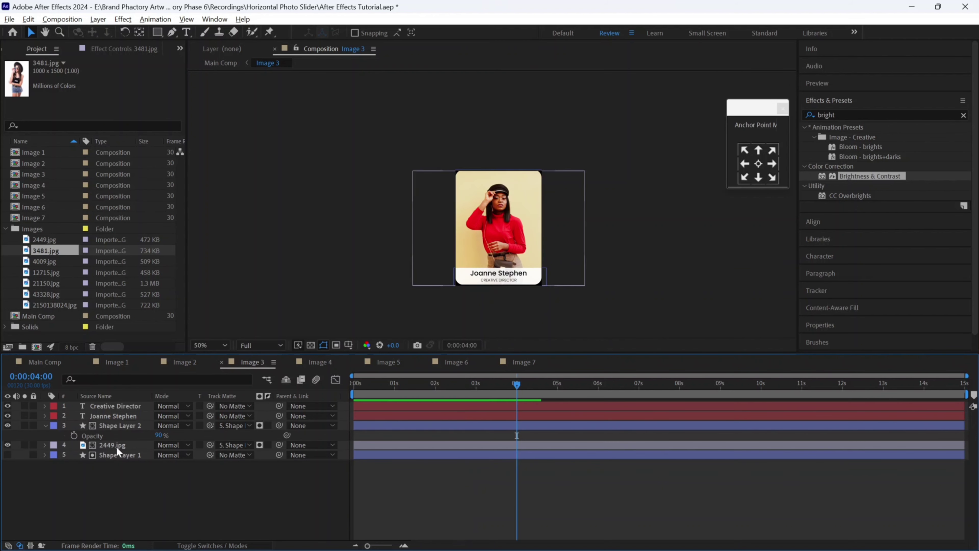
click(117, 447)
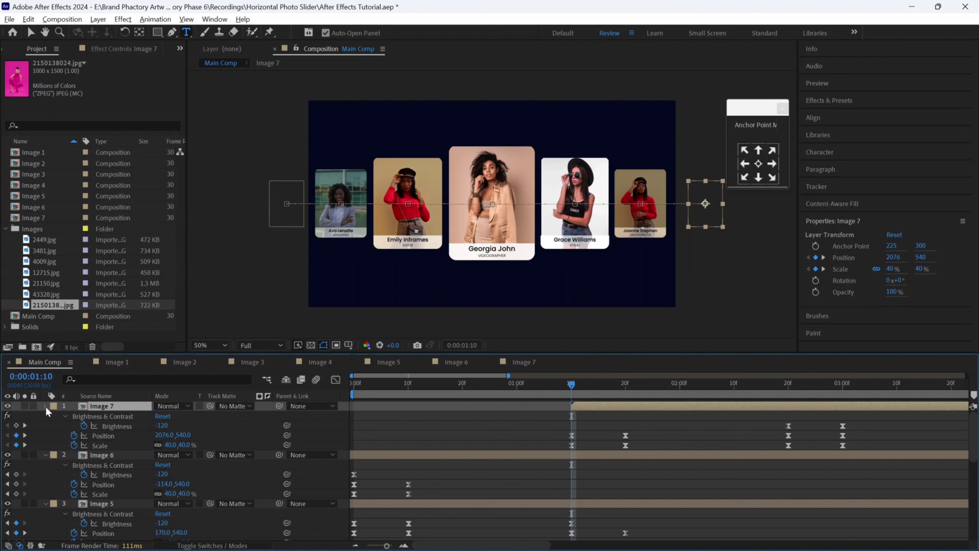
- Collapse the properties of all seven Image layers from Image 7 down to Image 1
click(44, 406)
click(46, 415)
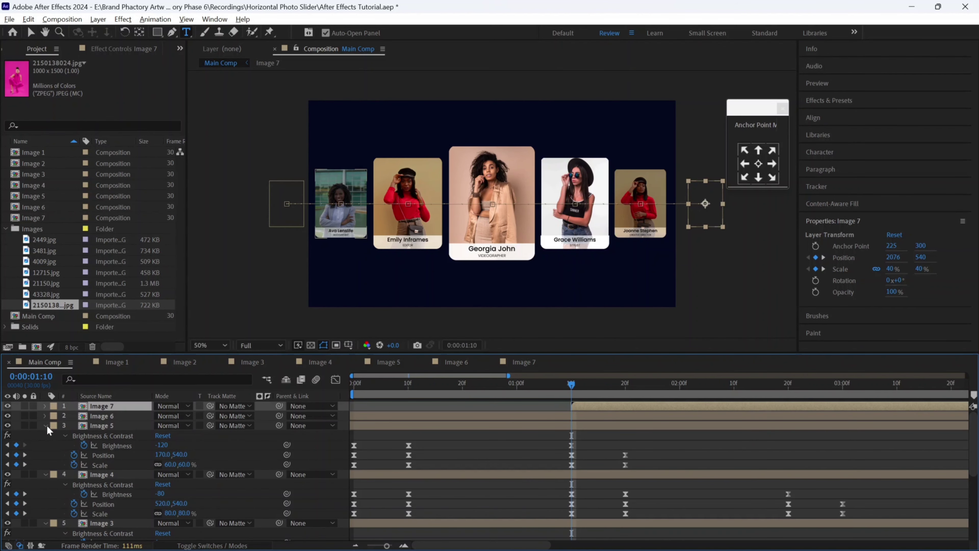
click(461, 415)
click(120, 407)
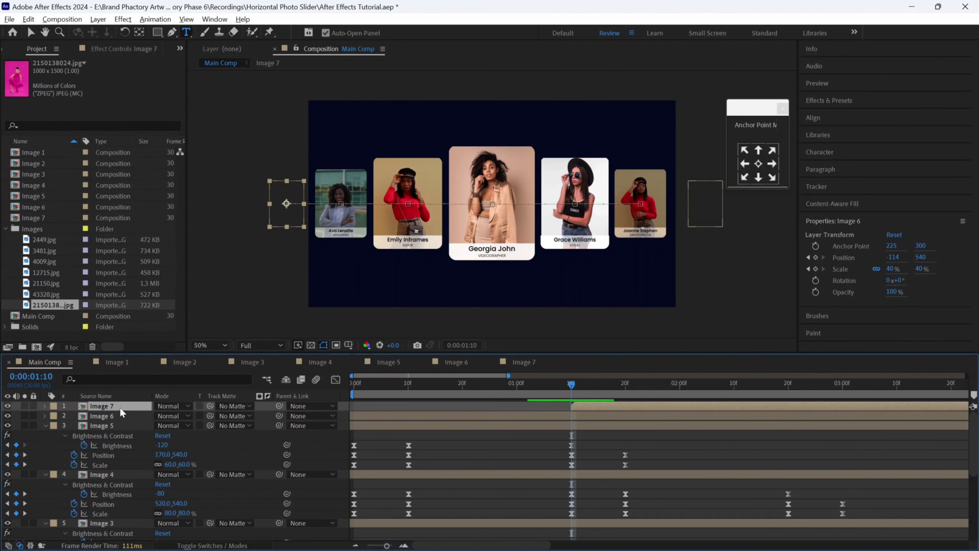
click(45, 426)
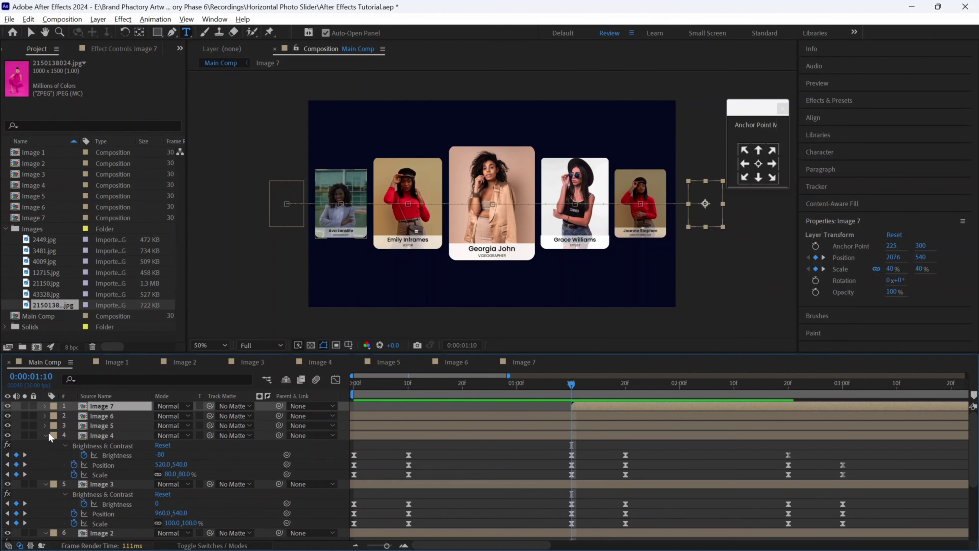
click(46, 434)
click(46, 445)
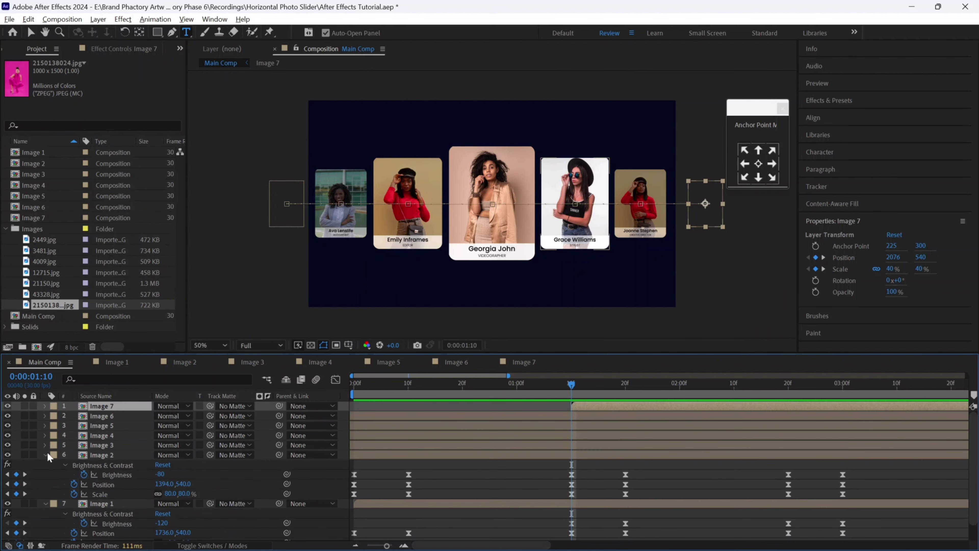
click(47, 453)
click(46, 465)
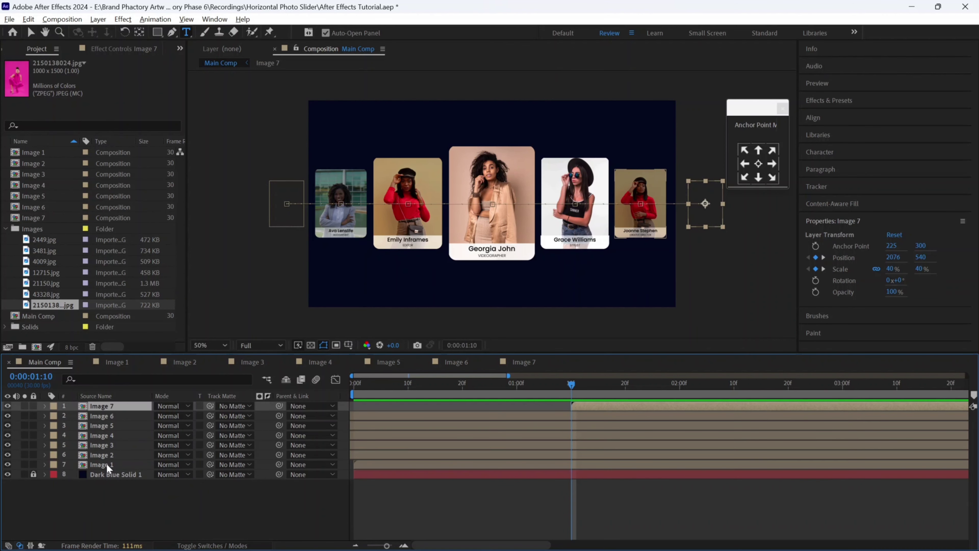
- Duplicate the Image 1–4 layers and move the copies to the top of the stack
click(107, 464)
shift+click(112, 438)
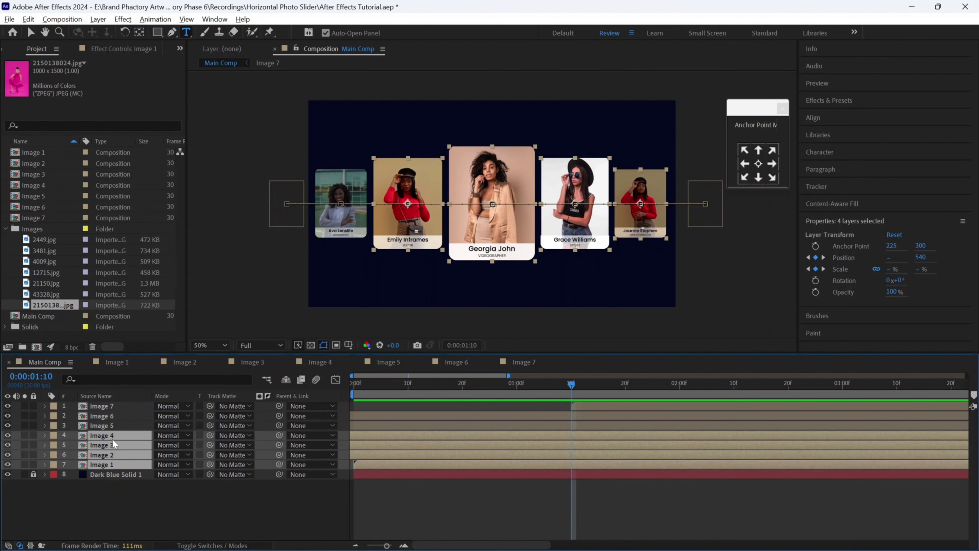
key(ctrl+d)
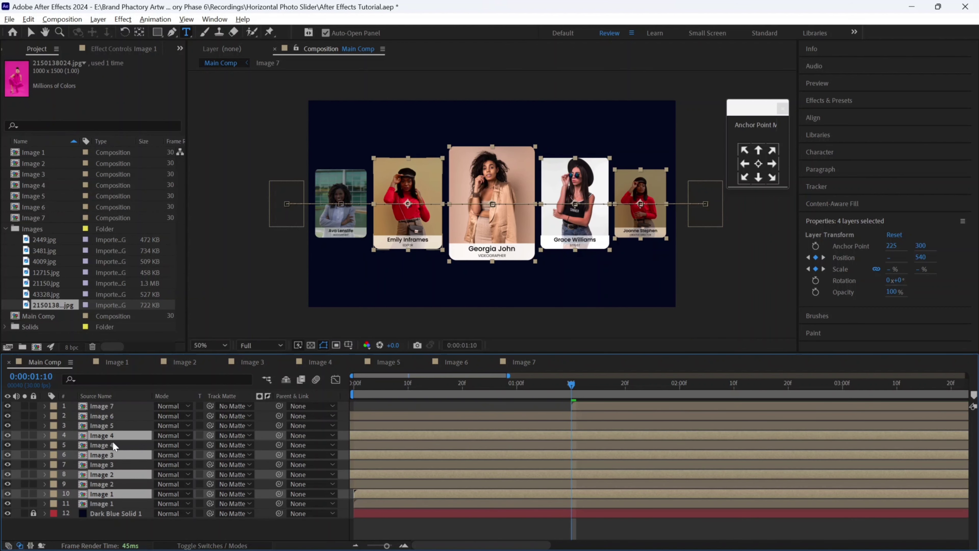
drag(120, 436, 120, 403)
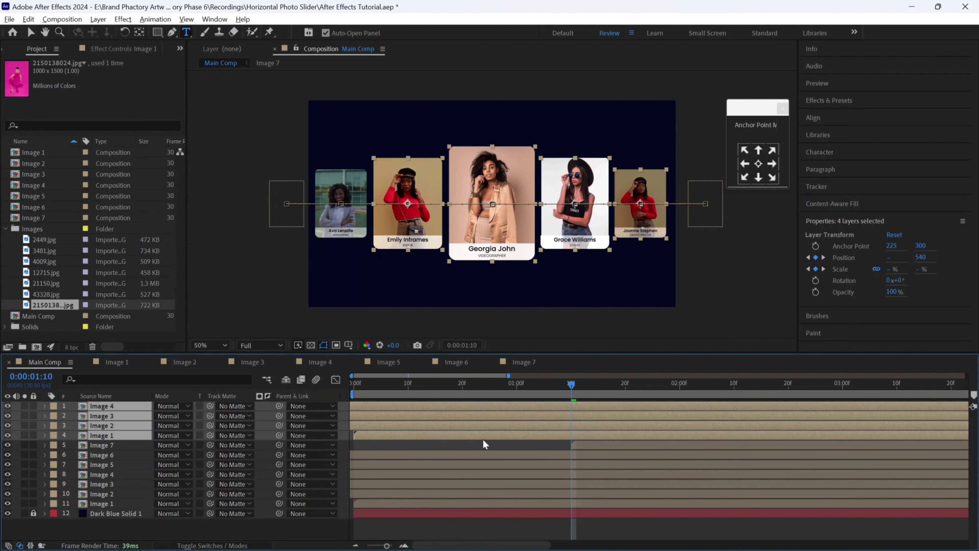
- Shift the duplicated Image 1, Image 3 and Image 4 layers and their keyframes later in time
key(u)
scroll(374, 466, up, 2)
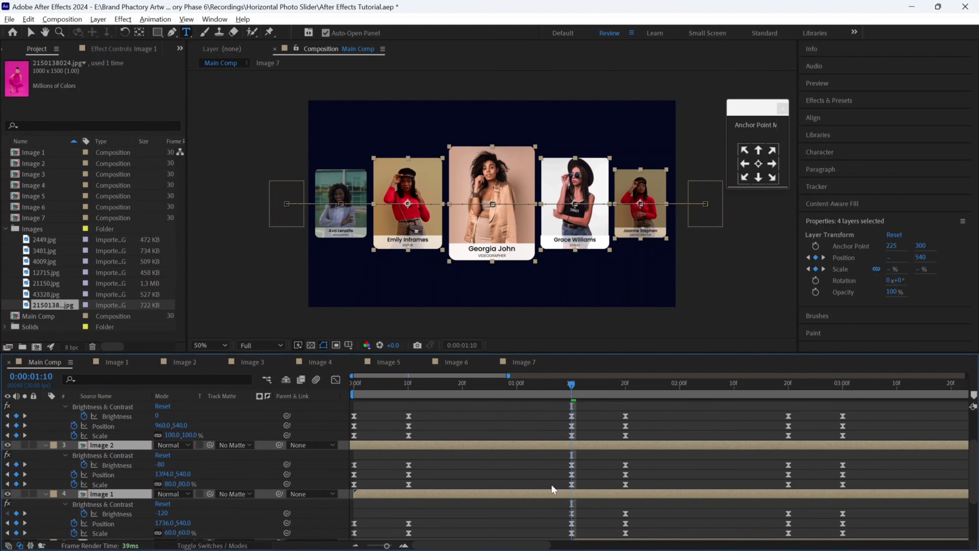
drag(551, 489, 691, 483)
scroll(691, 482, down, 1)
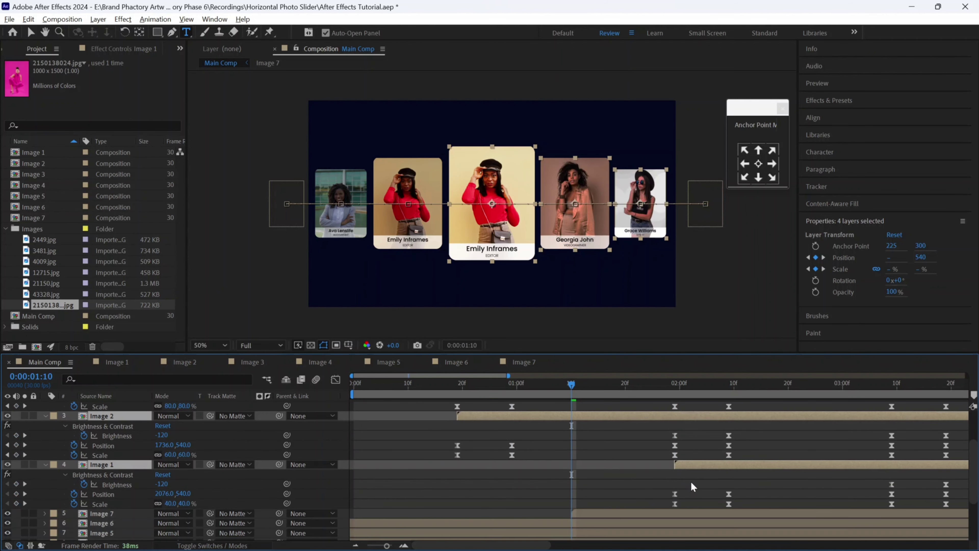
scroll(691, 486, down, 2)
click(616, 469)
key(u)
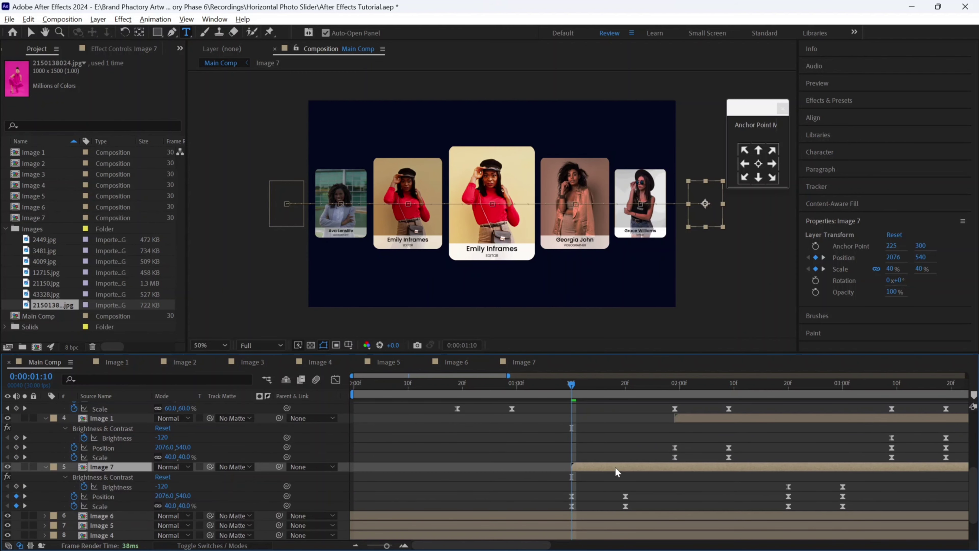
drag(715, 419, 828, 417)
scroll(806, 456, up, 5)
click(763, 435)
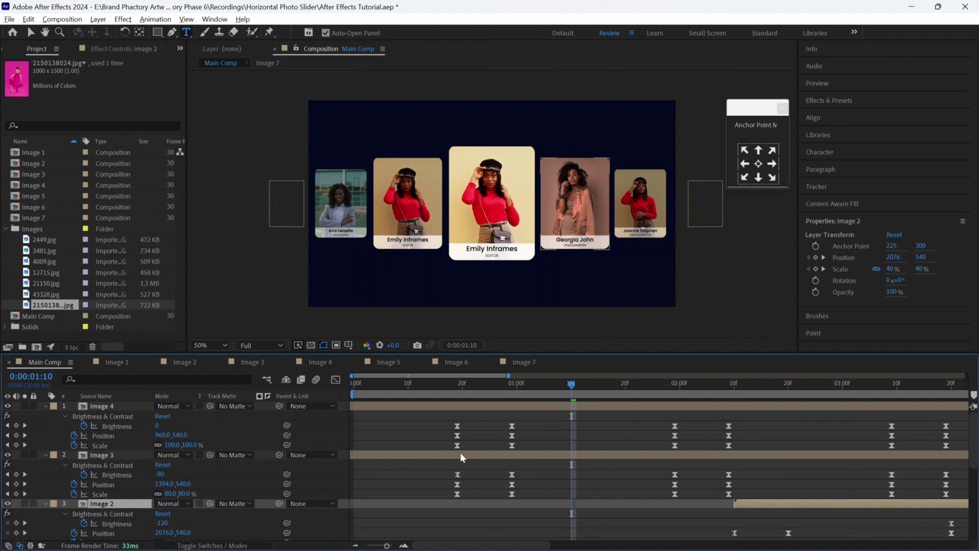
ctrl+click(416, 412)
drag(415, 412, 769, 409)
- Stagger the remaining duplicates further along, pushing Image 4 much later, then return to 0:00
scroll(807, 473, down, 2)
scroll(807, 474, right, 5)
drag(553, 445, 821, 446)
scroll(845, 498, up, 1)
scroll(845, 498, right, 3)
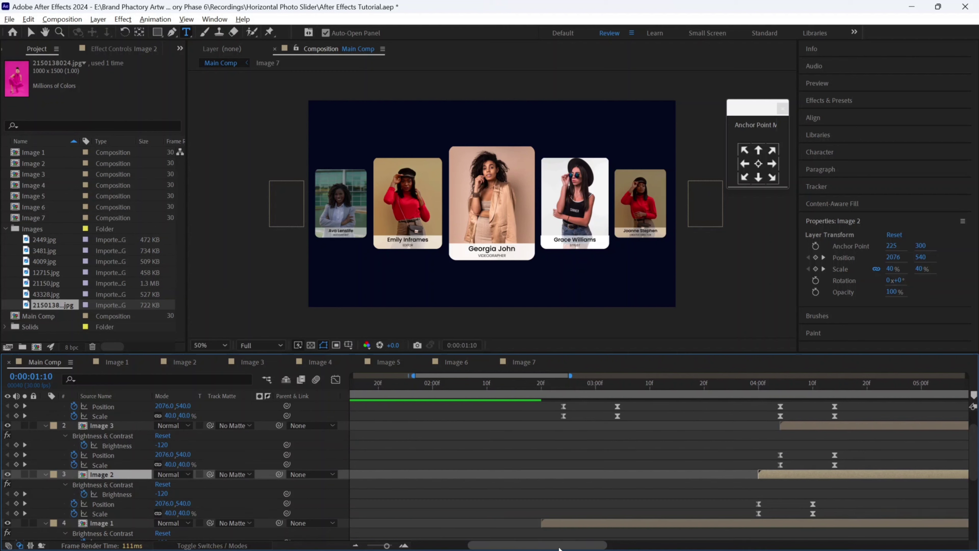
scroll(562, 495, right, 3)
scroll(497, 450, down, 1)
scroll(500, 447, up, 1)
drag(494, 425, 689, 429)
scroll(689, 455, up, 1)
drag(508, 410, 891, 411)
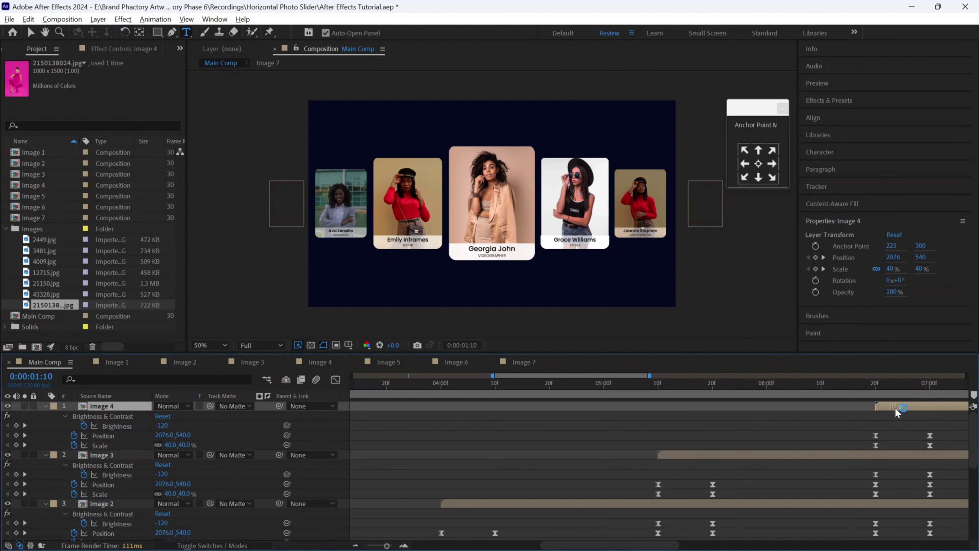
drag(379, 546, 364, 547)
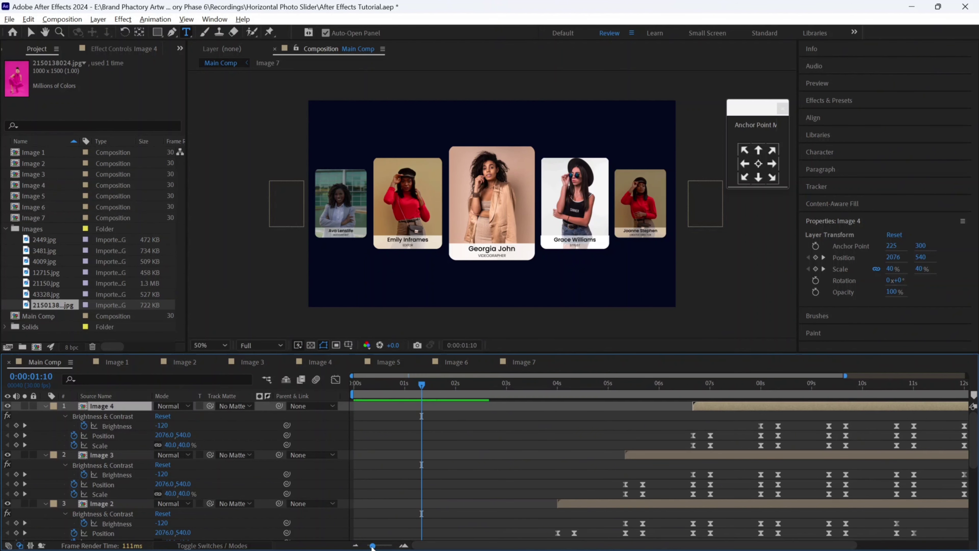
scroll(362, 444, down, 2)
click(353, 389)
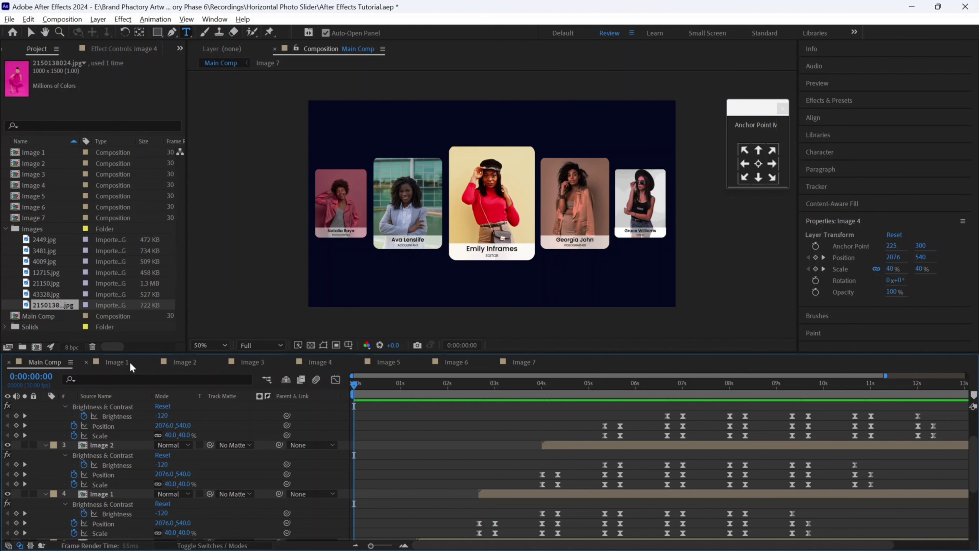
- Play a preview of the slider animation with the cards cycling through the slots
click(115, 361)
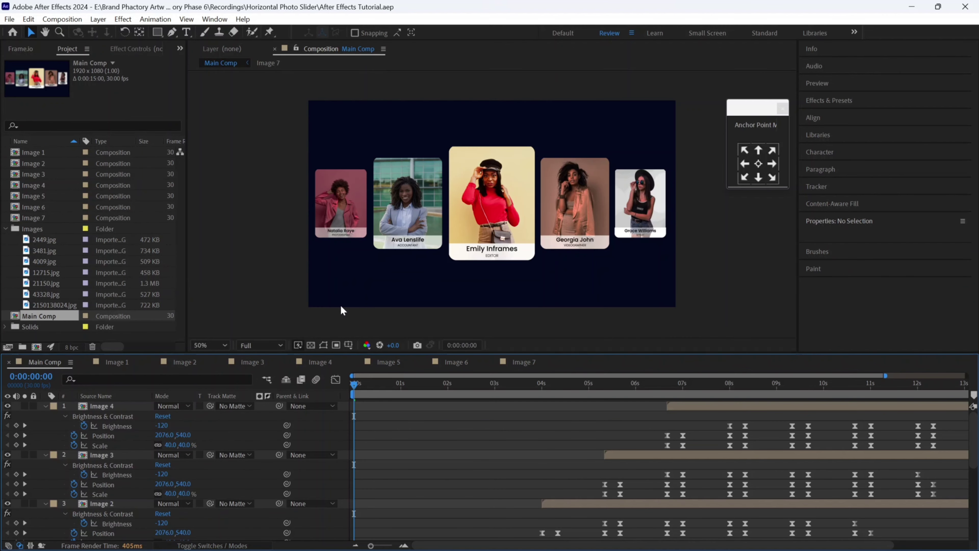
key(space)
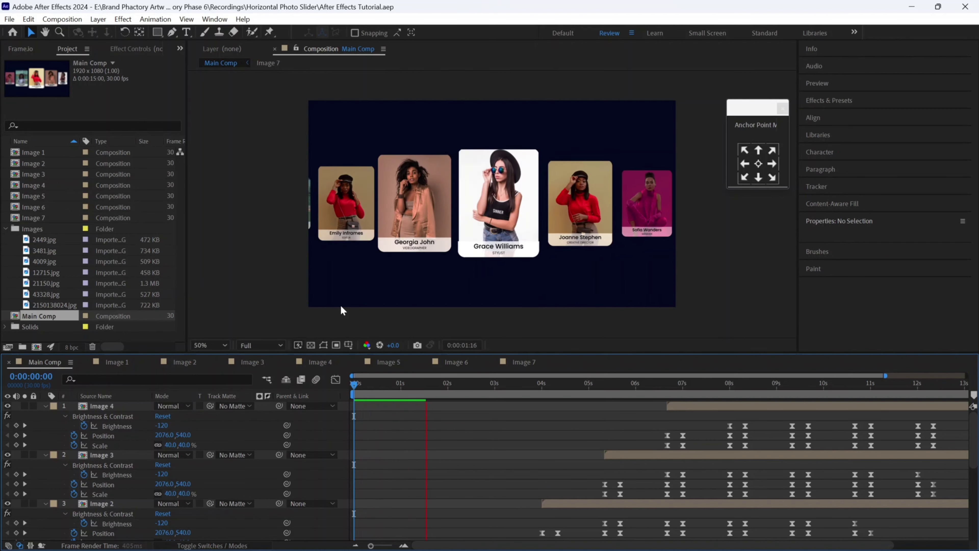